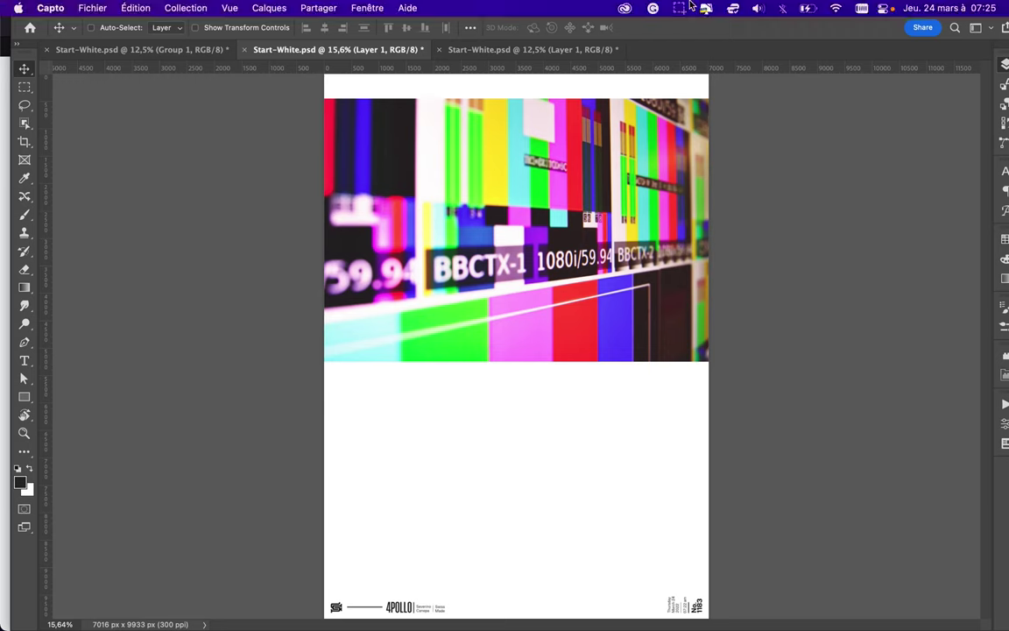
# - Move the BBCTX label strip down with Content-Aware Move at Structure 7
pyautogui.press('F7')
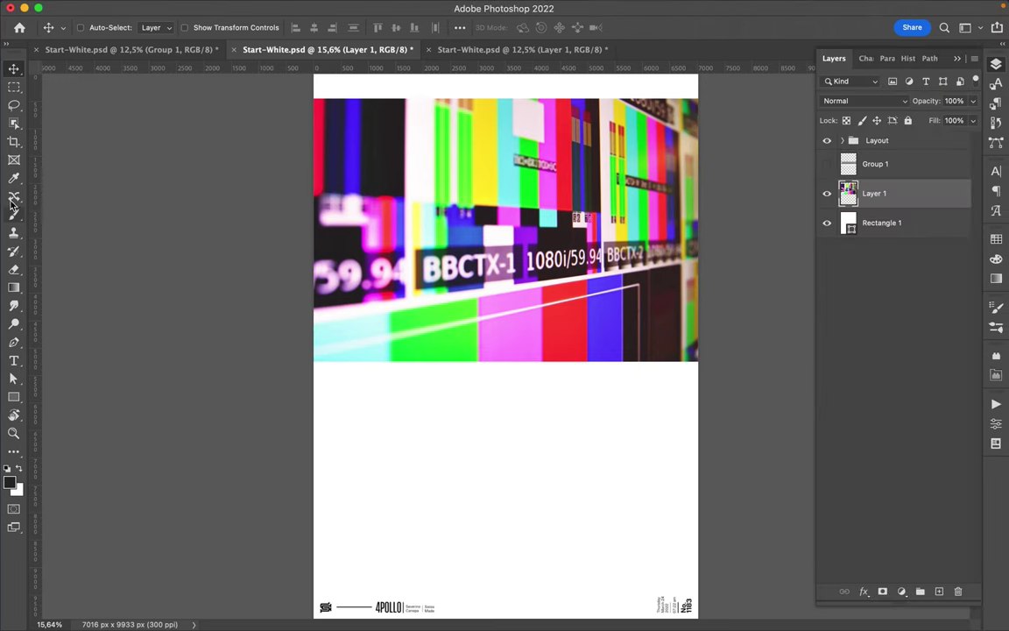
pyautogui.click(13, 195)
pyautogui.moveTo(320, 255); pyautogui.dragTo(341, 308)
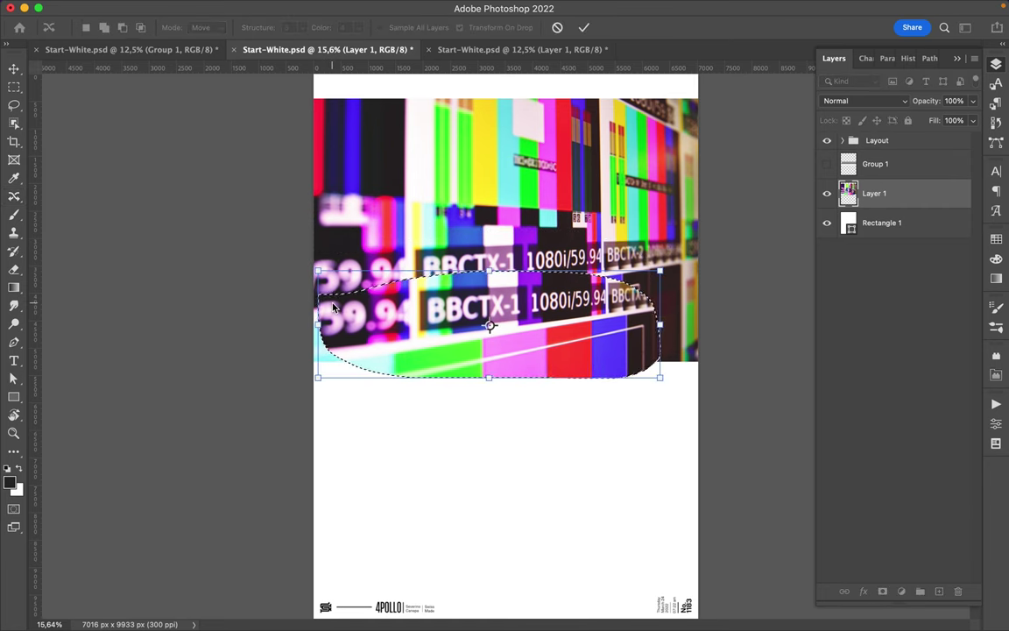
pyautogui.press('Return')
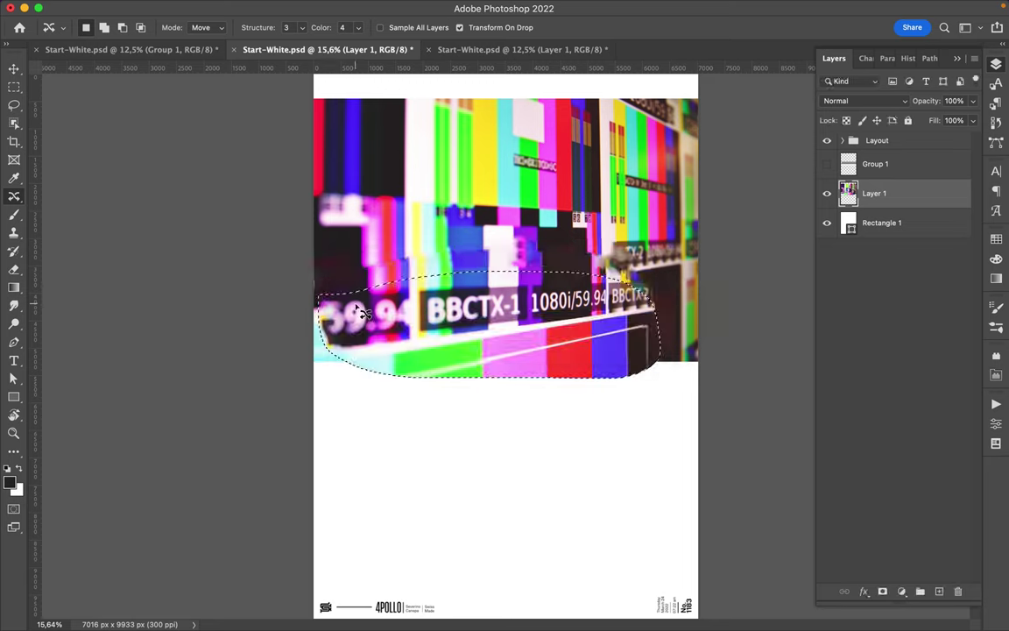
pyautogui.write('7')
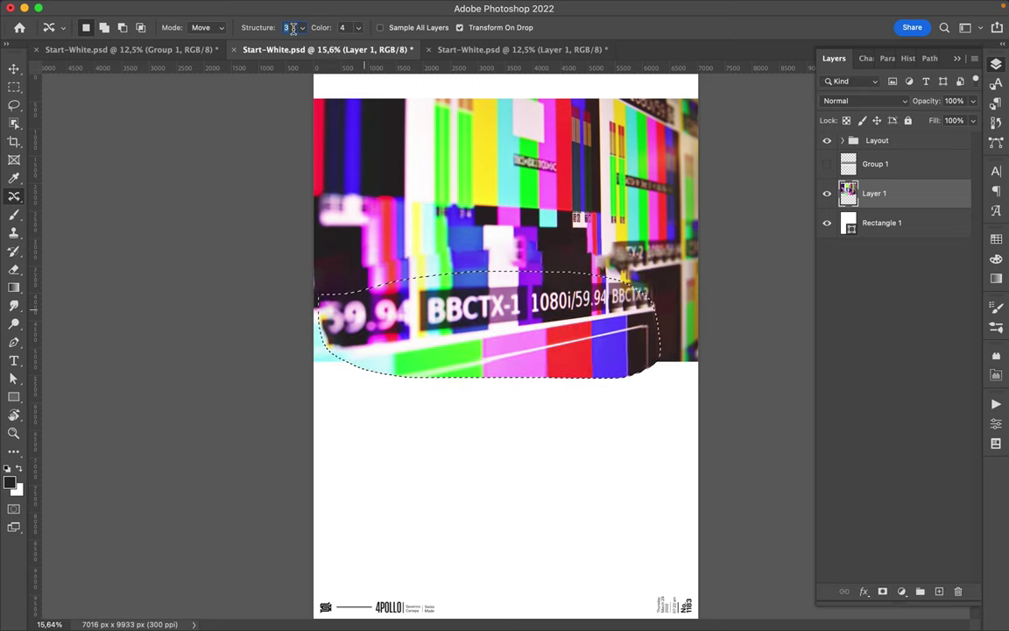
pyautogui.press('Return')
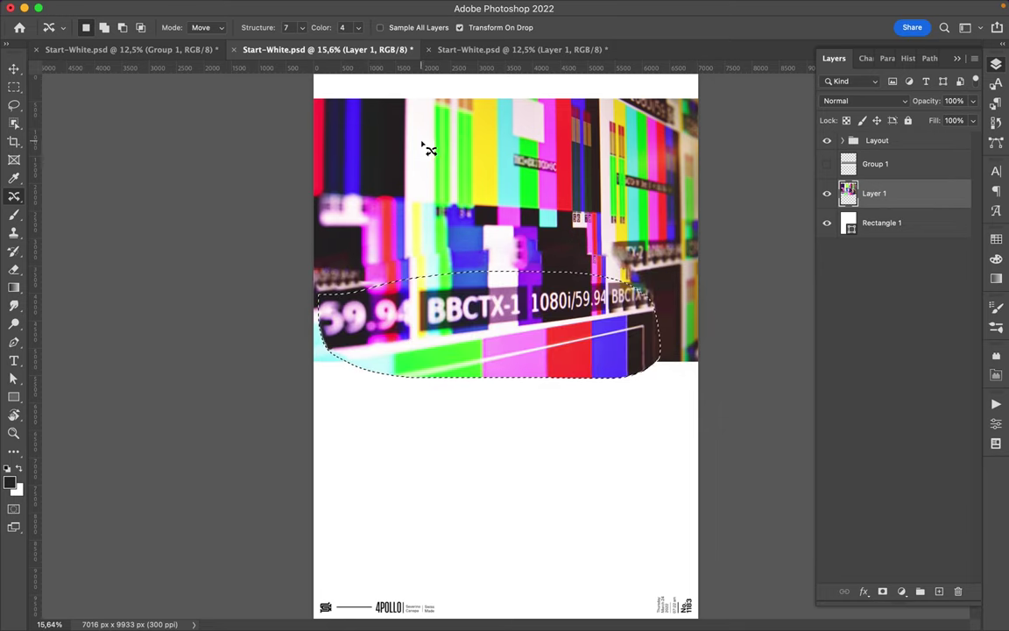
# - Close the third copy of the document without saving
pyautogui.click(429, 49)
pyautogui.click(493, 259)
pyautogui.press('v')
pyautogui.press('b')
pyautogui.press('m')
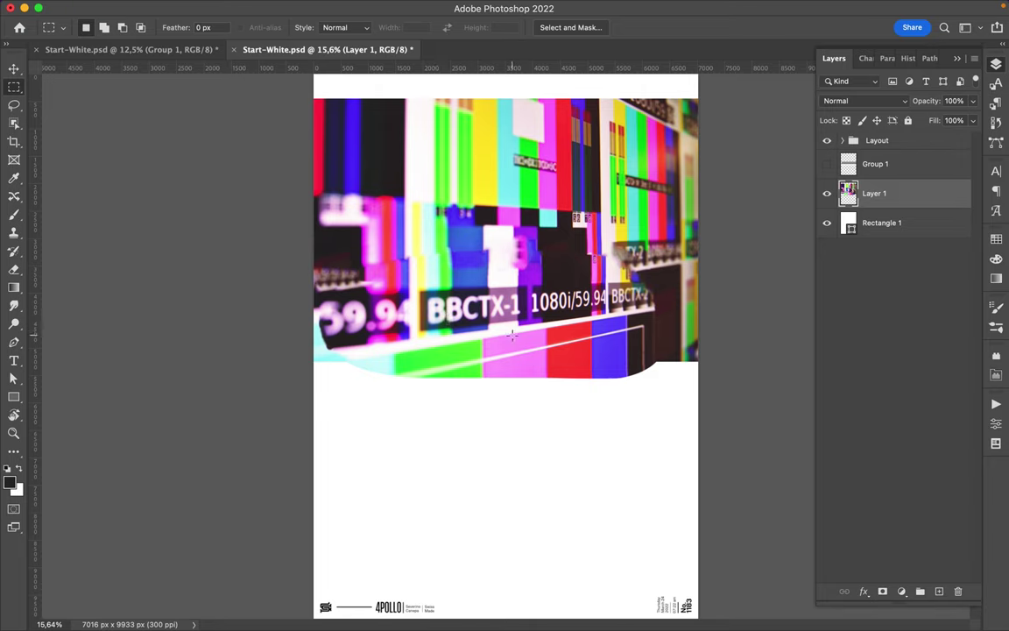
# - Shift the 1080i/59.94 text down with Content-Aware Move and clear the selection
pyautogui.click(13, 214)
pyautogui.click(13, 196)
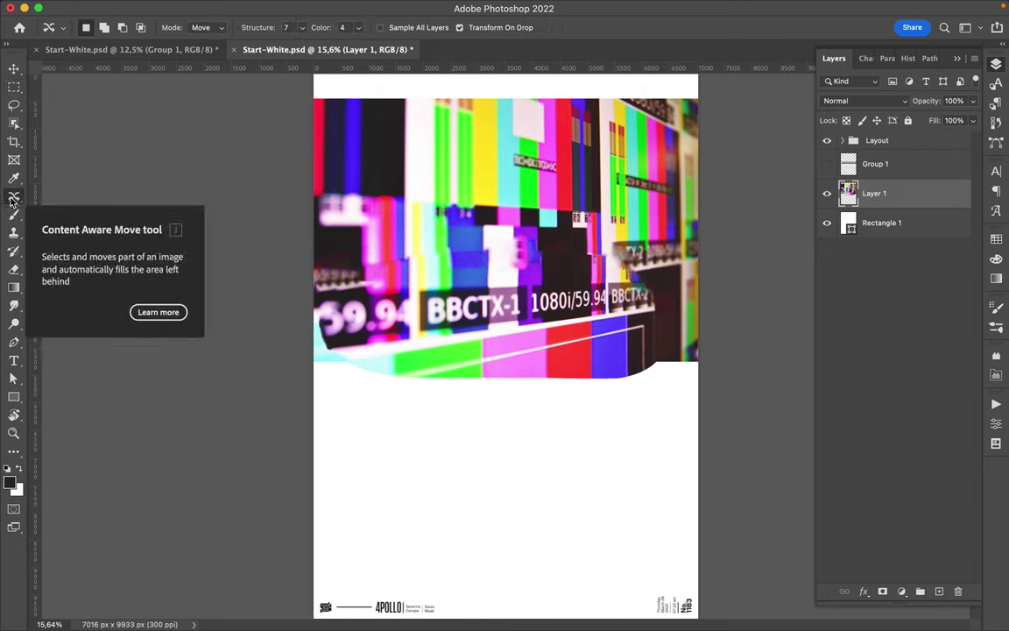
pyautogui.moveTo(552, 282)
pyautogui.mouseDown()
pyautogui.moveTo(536, 296)
pyautogui.moveTo(586, 324)
pyautogui.mouseUp()
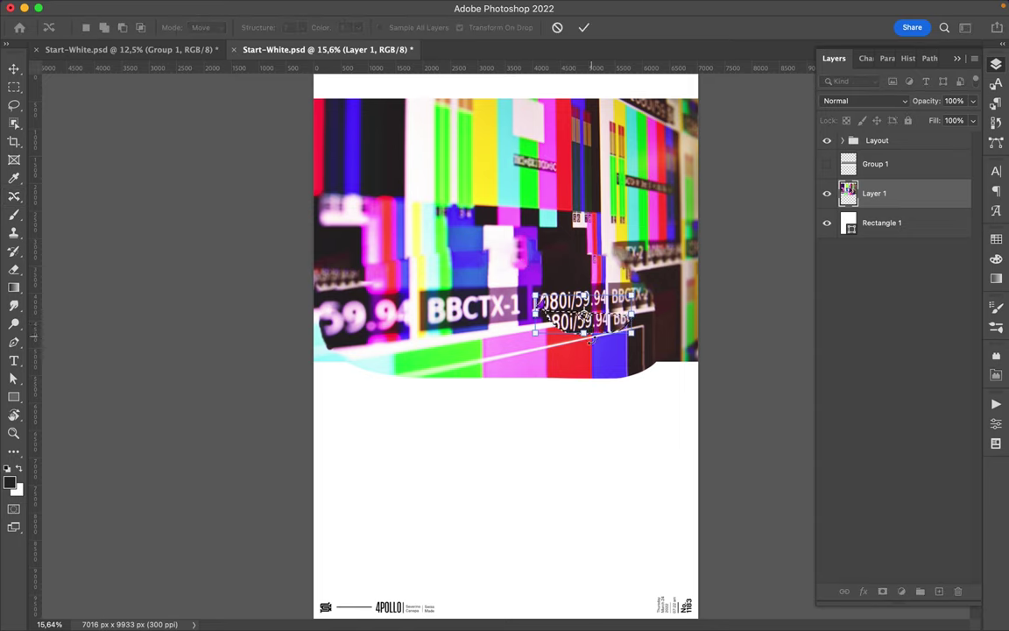
pyautogui.press('Return')
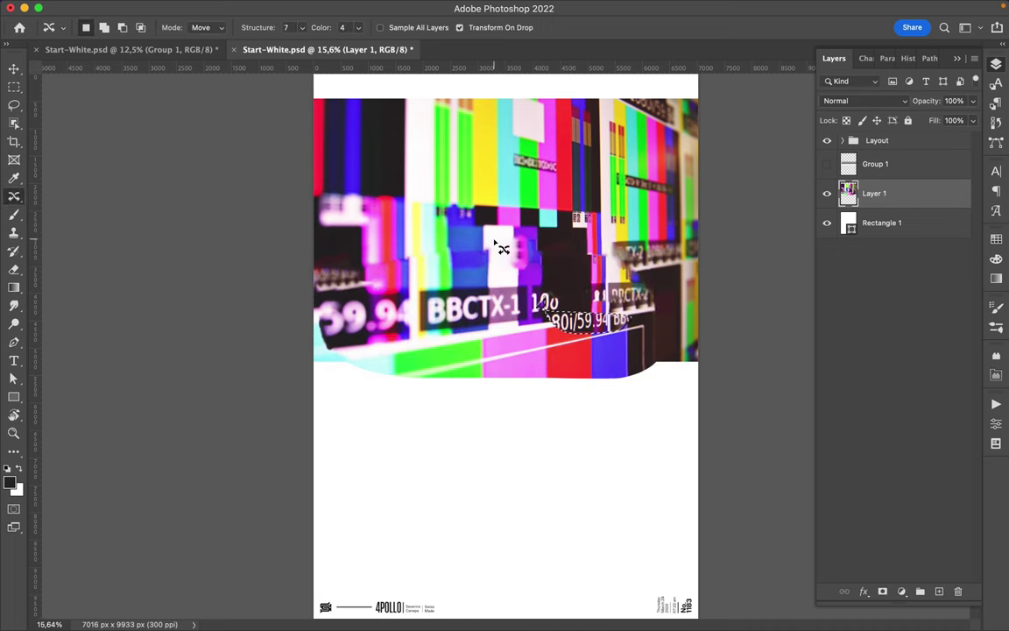
pyautogui.click(507, 361)
# - Relocate a patch of upper-right colour bars onto the photo's bottom edge
pyautogui.moveTo(561, 132); pyautogui.dragTo(562, 256)
pyautogui.moveTo(590, 196); pyautogui.dragTo(650, 196)
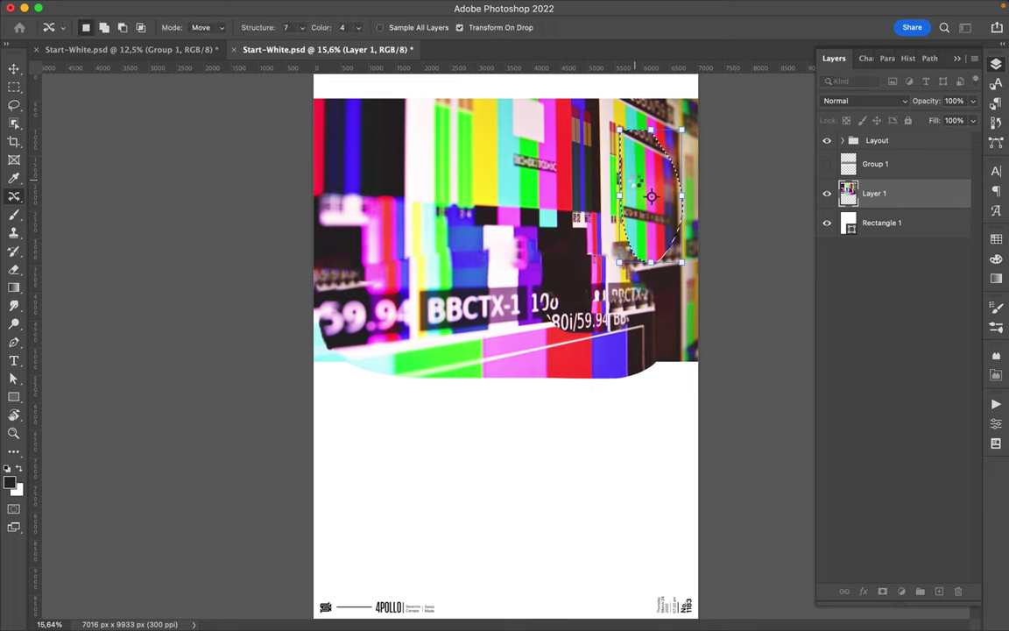
pyautogui.press('Return')
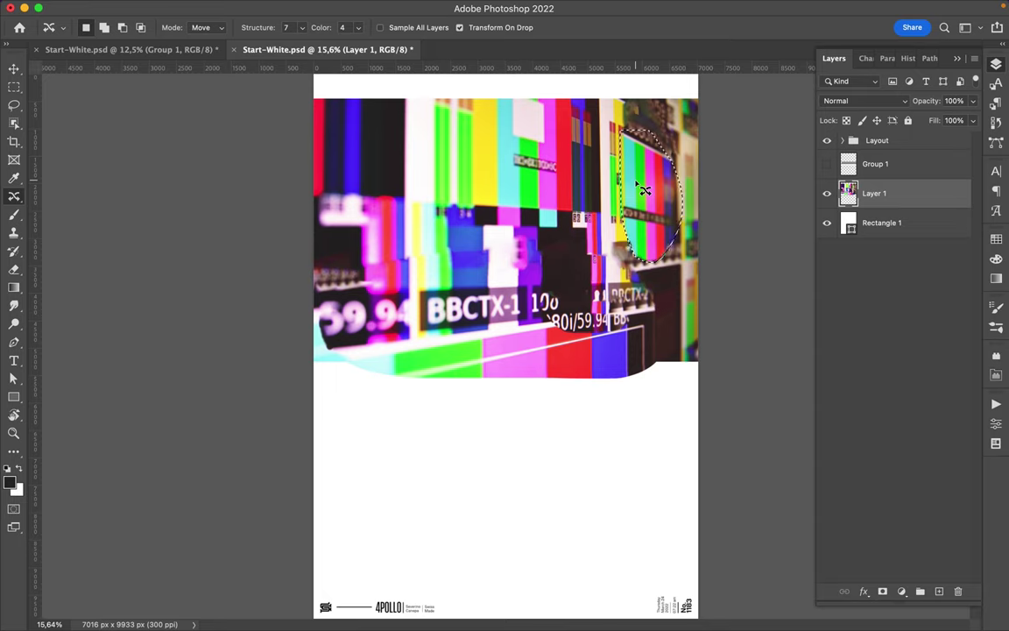
pyautogui.moveTo(659, 204); pyautogui.dragTo(561, 384)
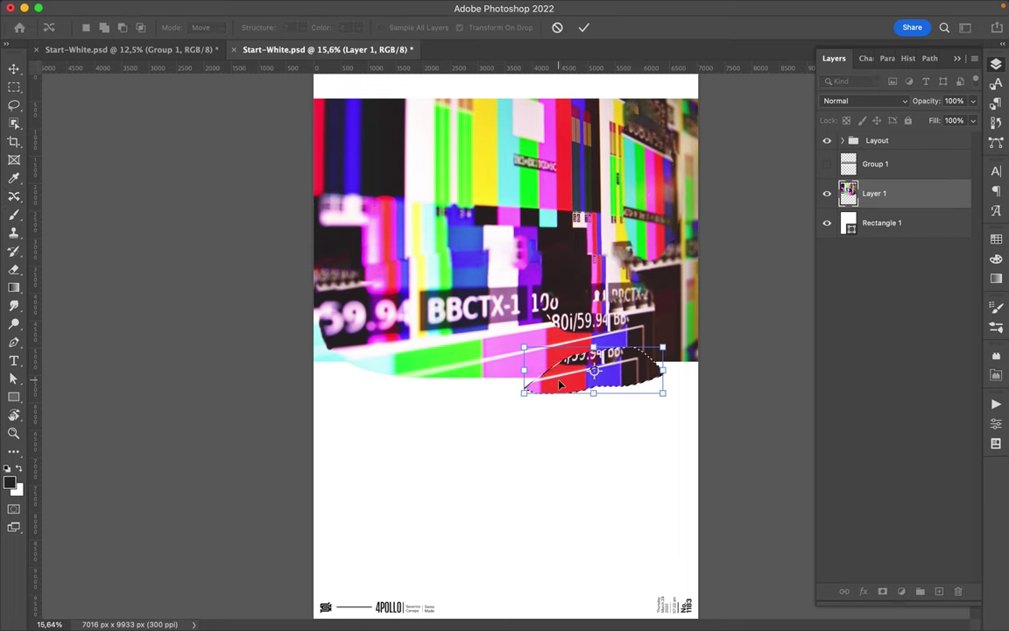
pyautogui.press('Return')
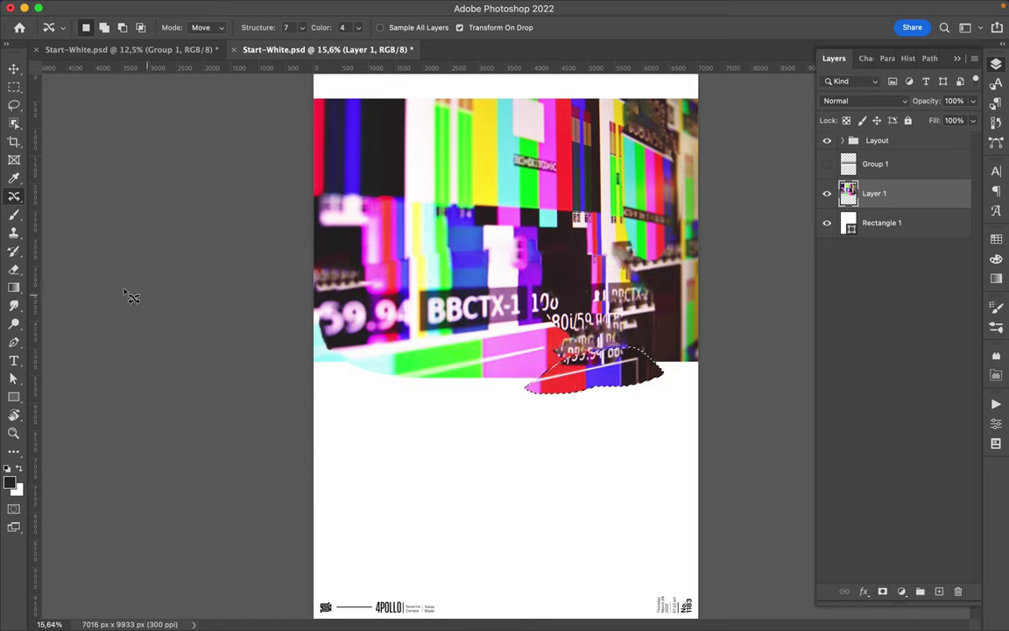
pyautogui.click(14, 252)
# - Set up the Smudge tool at 74% strength with a 444 px brush
pyautogui.click(13, 305)
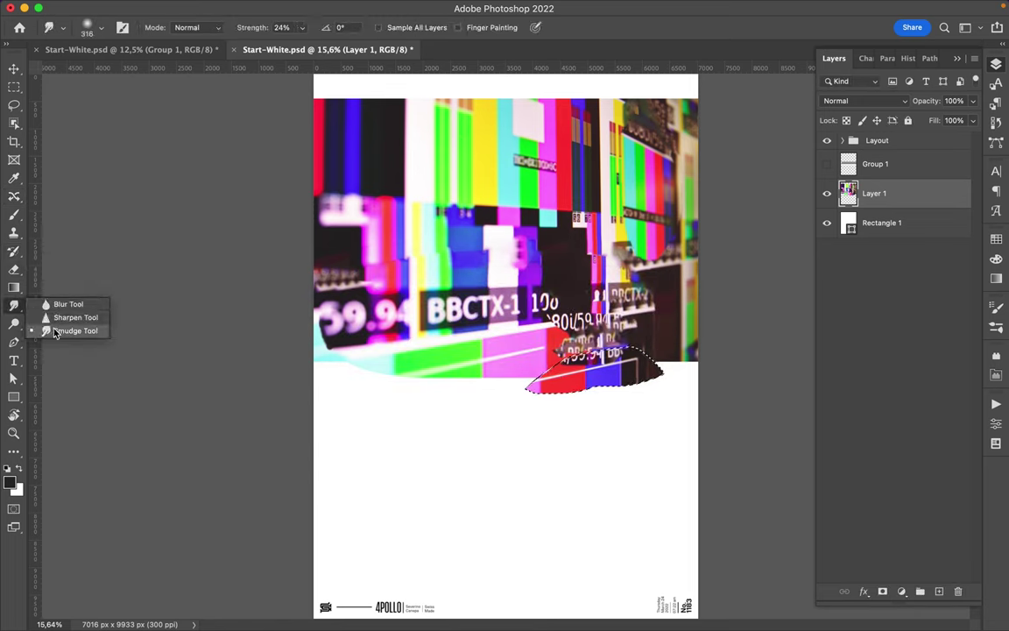
pyautogui.click(300, 27)
pyautogui.moveTo(300, 31); pyautogui.dragTo(344, 30)
pyautogui.click(101, 27)
pyautogui.press('Return')
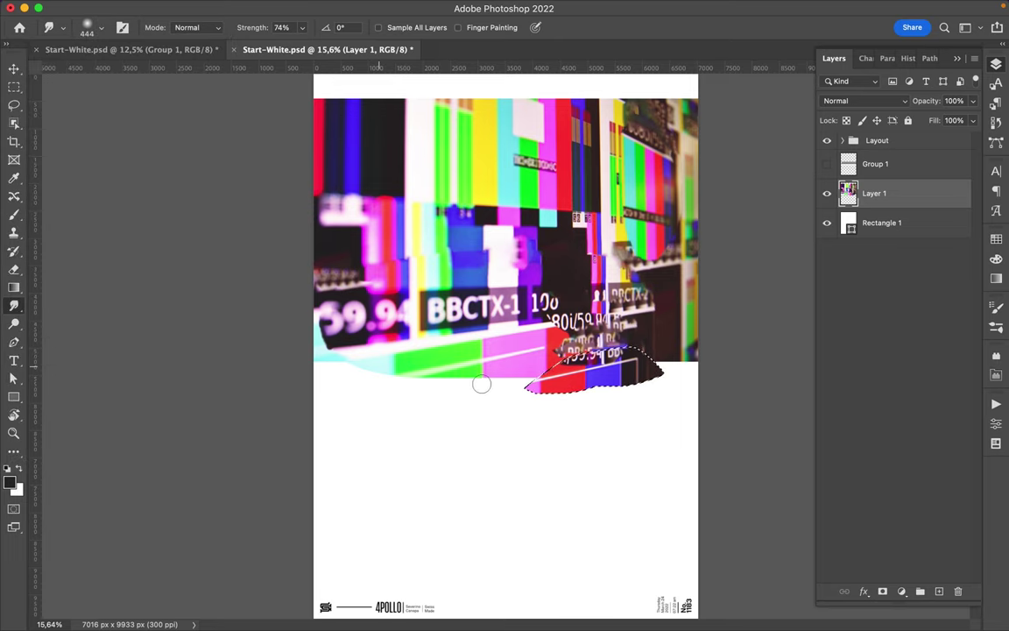
pyautogui.press('m')
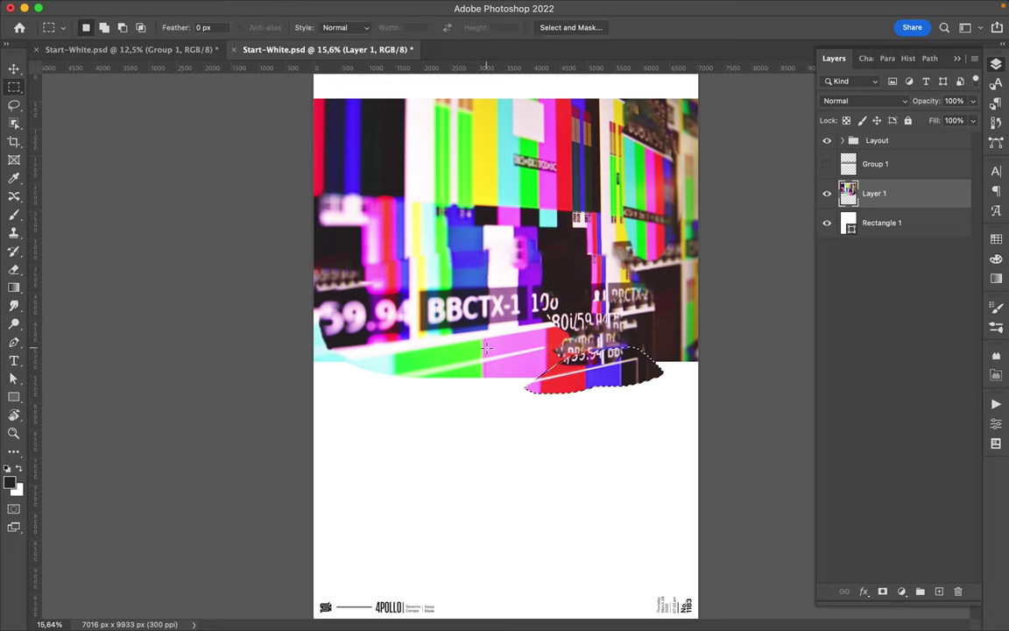
# - Deselect, enlarge the smudge brush to 476 px, and smear the photo's bottom and top edges
pyautogui.hotkey('ctrl', 'd')
pyautogui.click(13, 215)
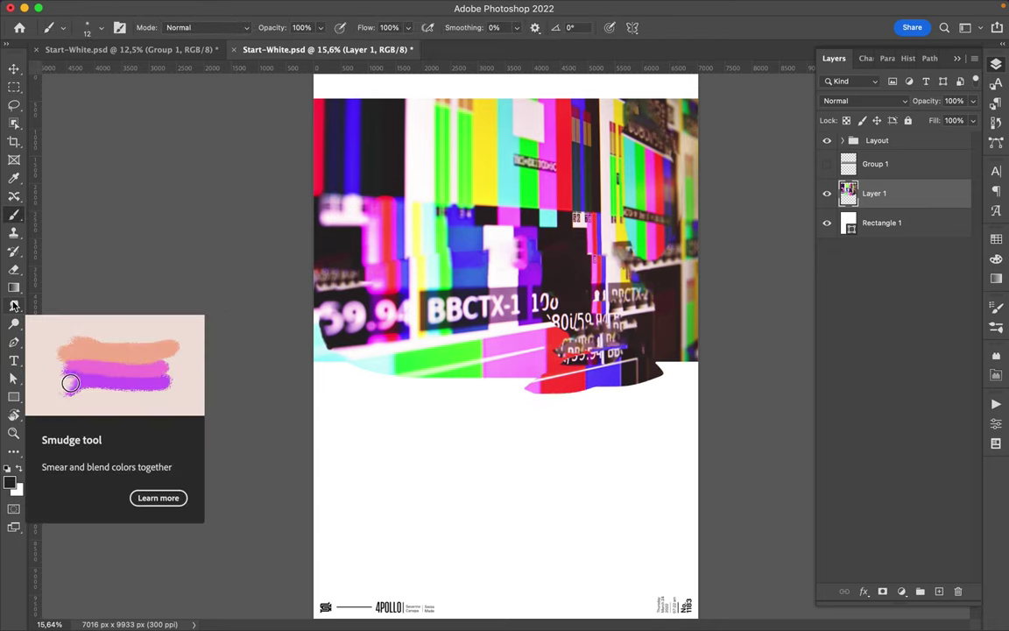
pyautogui.click(13, 304)
pyautogui.rightClick(13, 305)
pyautogui.click(52, 297)
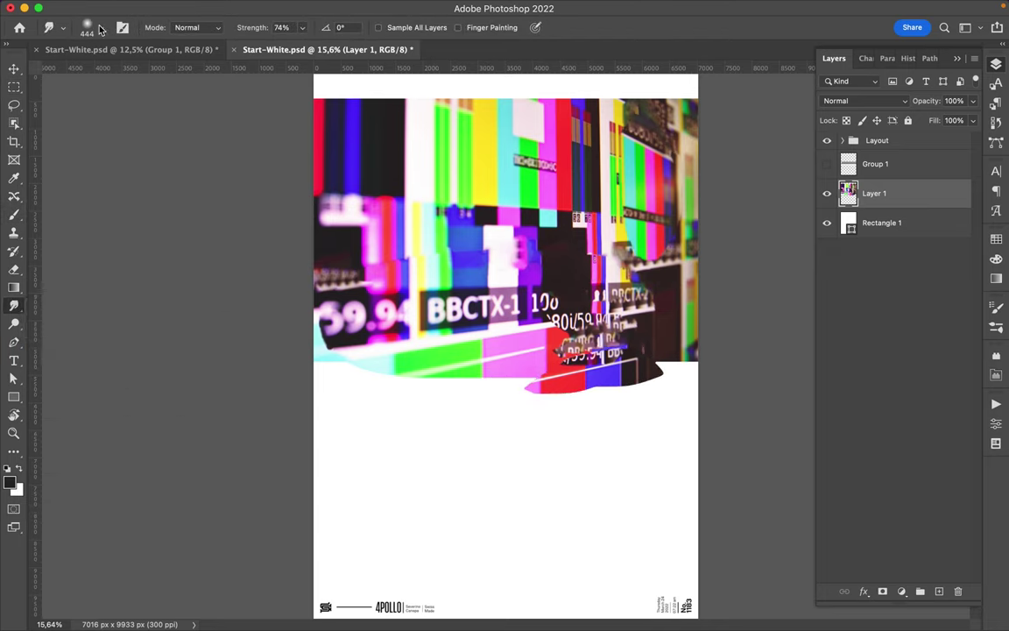
pyautogui.click(99, 29)
pyautogui.click(311, 321)
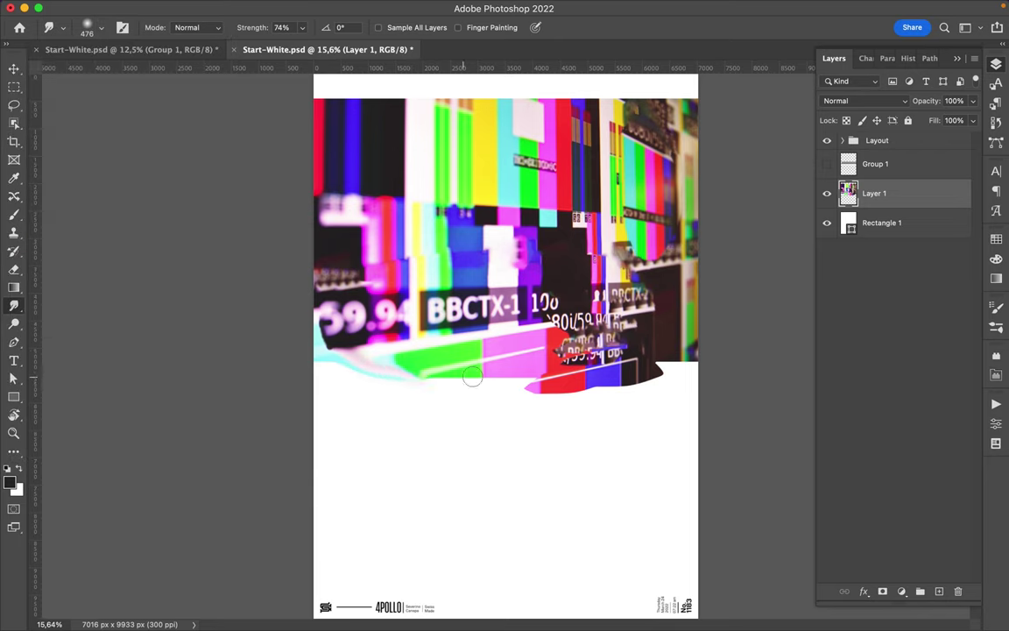
pyautogui.moveTo(534, 390); pyautogui.dragTo(449, 399)
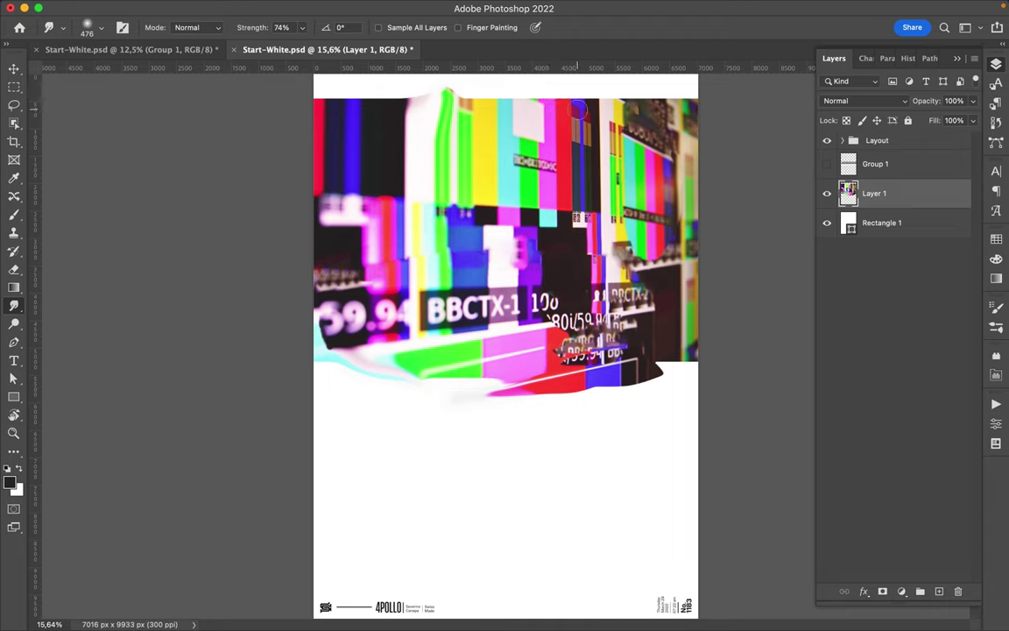
pyautogui.moveTo(585, 93)
pyautogui.mouseDown()
pyautogui.moveTo(592, 104)
pyautogui.moveTo(641, 98)
pyautogui.mouseUp()
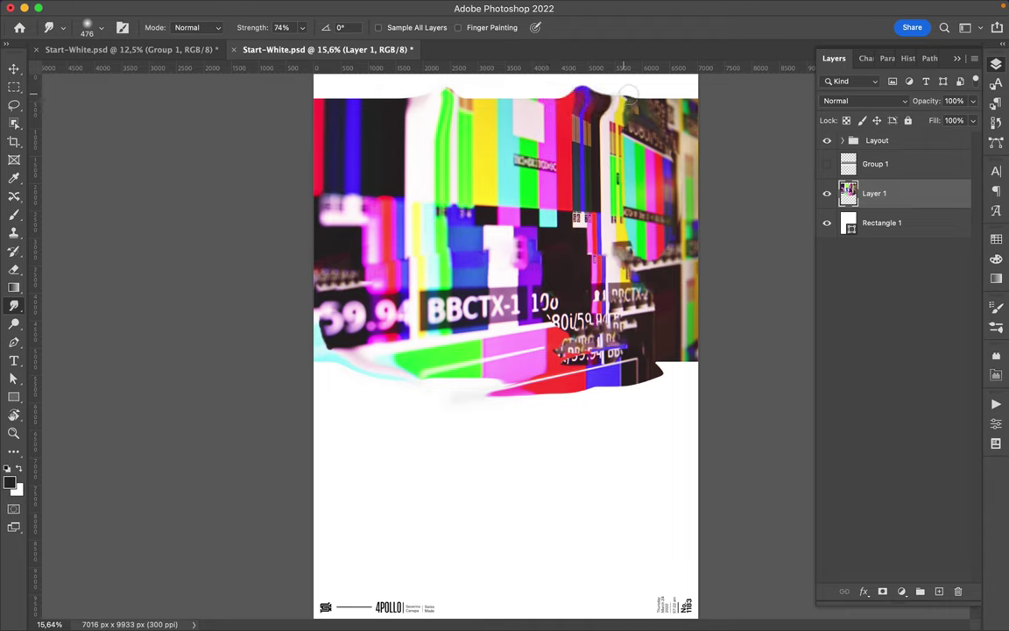
# - Copy a triangular piece of the photo to its own layer and move it down-right
pyautogui.press('l')
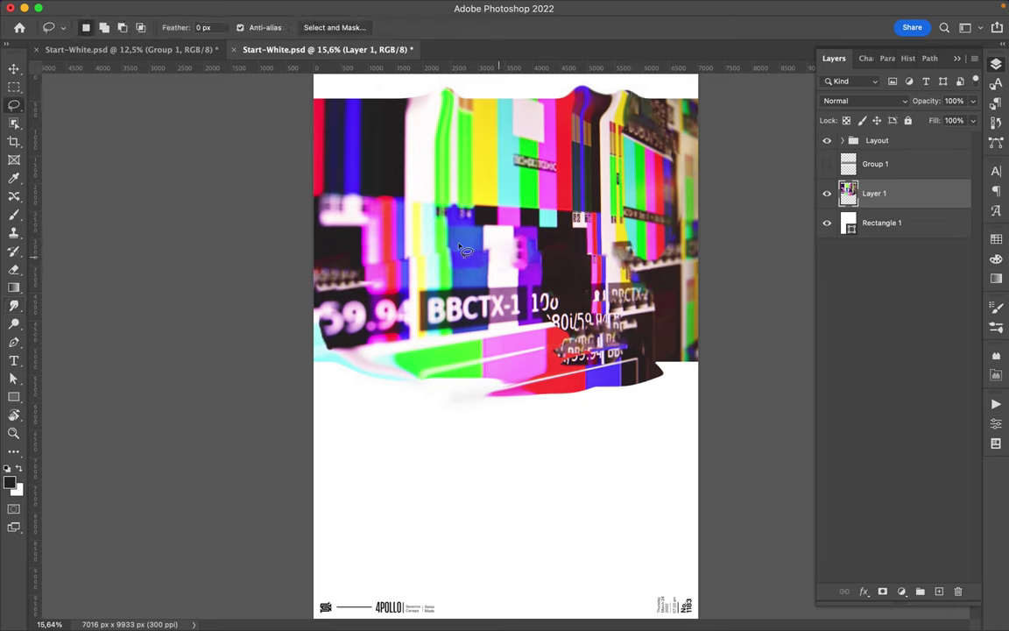
pyautogui.moveTo(362, 179); pyautogui.dragTo(561, 300)
pyautogui.press('v')
pyautogui.hotkey('ctrl', 'j')
pyautogui.moveTo(486, 307); pyautogui.dragTo(578, 438)
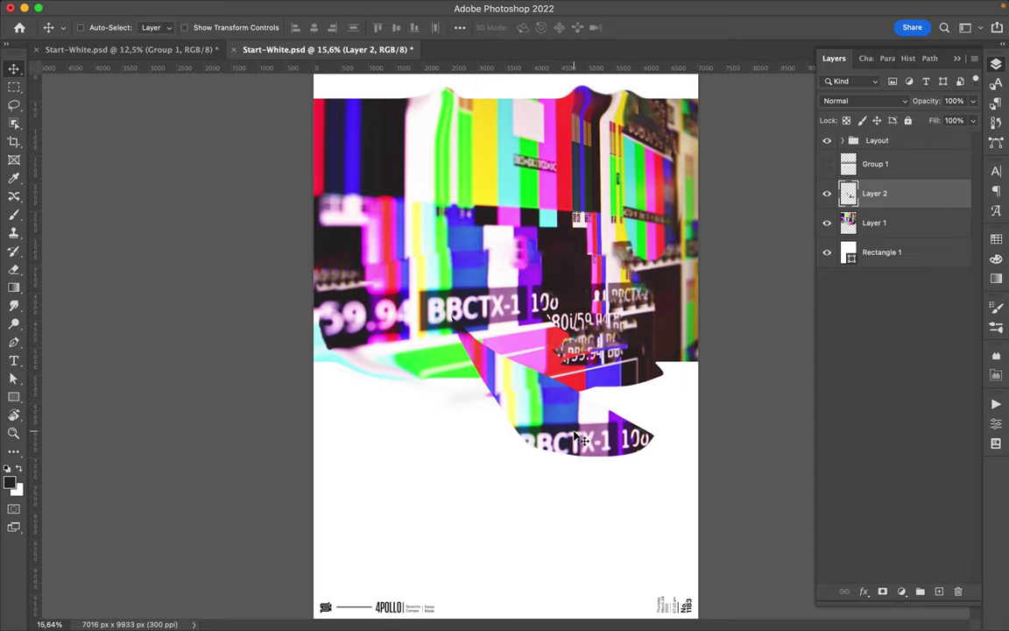
# - Duplicate the striped band and warp it into a curved shard over the photo
pyautogui.click(872, 168)
pyautogui.click(827, 165)
pyautogui.moveTo(535, 342)
pyautogui.mouseDown()
pyautogui.moveTo(600, 309)
pyautogui.moveTo(590, 355)
pyautogui.mouseUp()
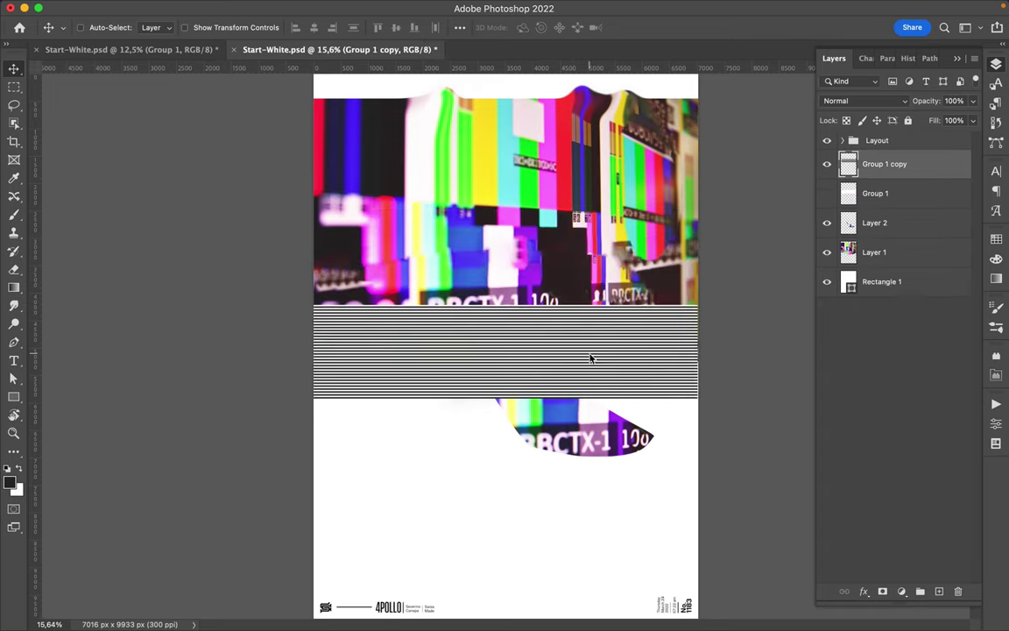
pyautogui.hotkey('ctrl', 't')
pyautogui.rightClick(590, 356)
pyautogui.click(614, 387)
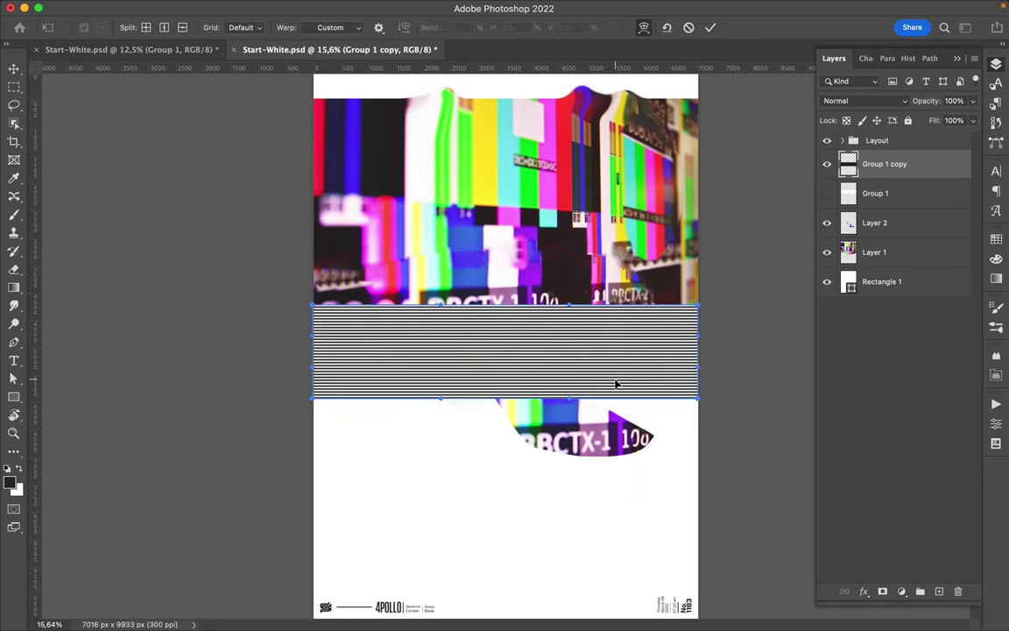
pyautogui.moveTo(487, 367); pyautogui.dragTo(596, 386)
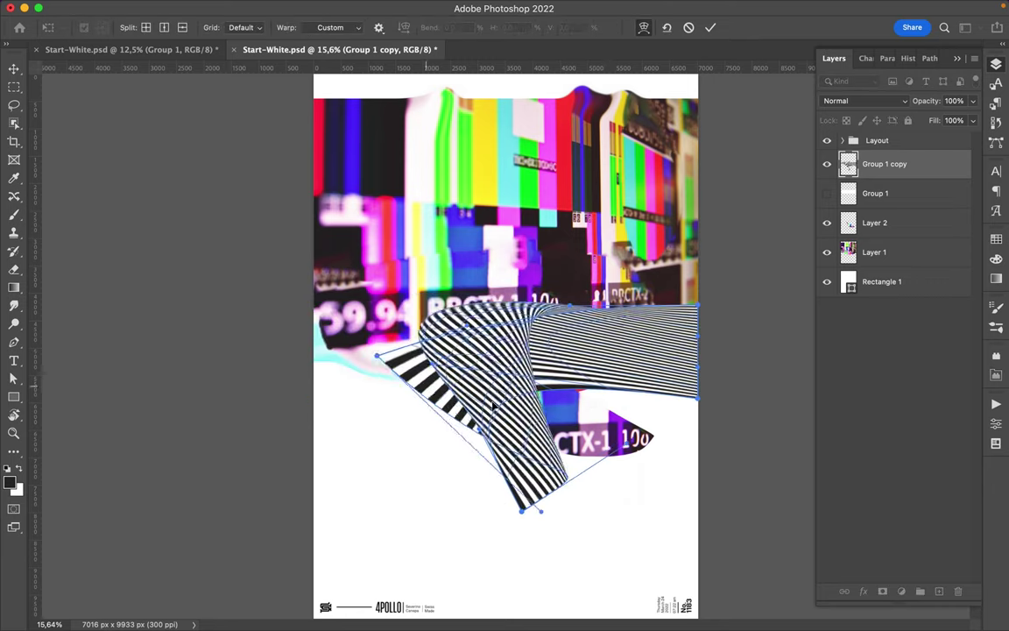
pyautogui.moveTo(596, 386)
pyautogui.mouseDown()
pyautogui.moveTo(553, 219)
pyautogui.moveTo(511, 374)
pyautogui.mouseUp()
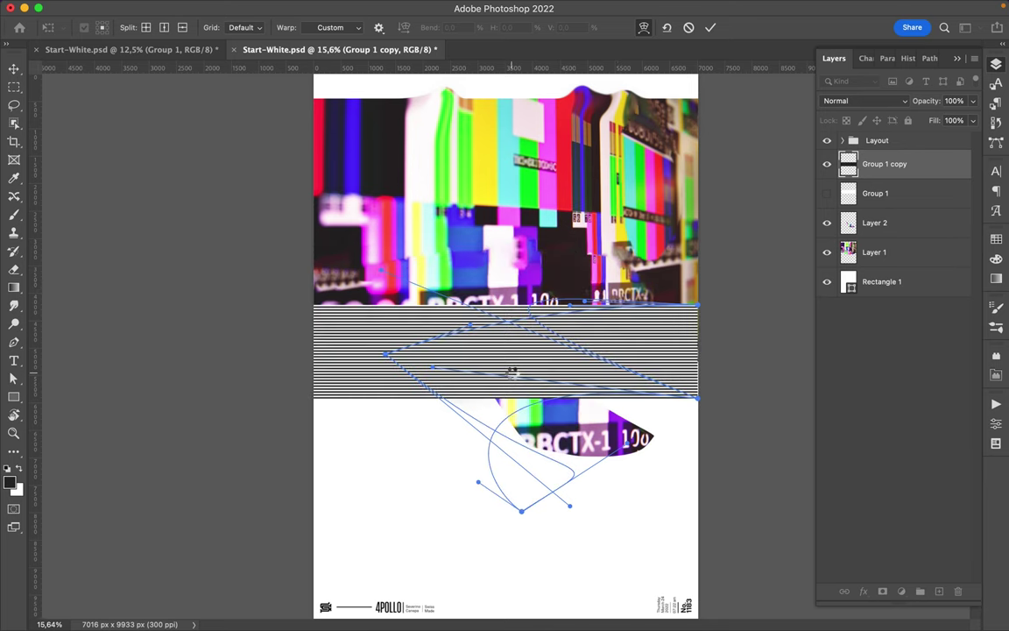
pyautogui.press('Return')
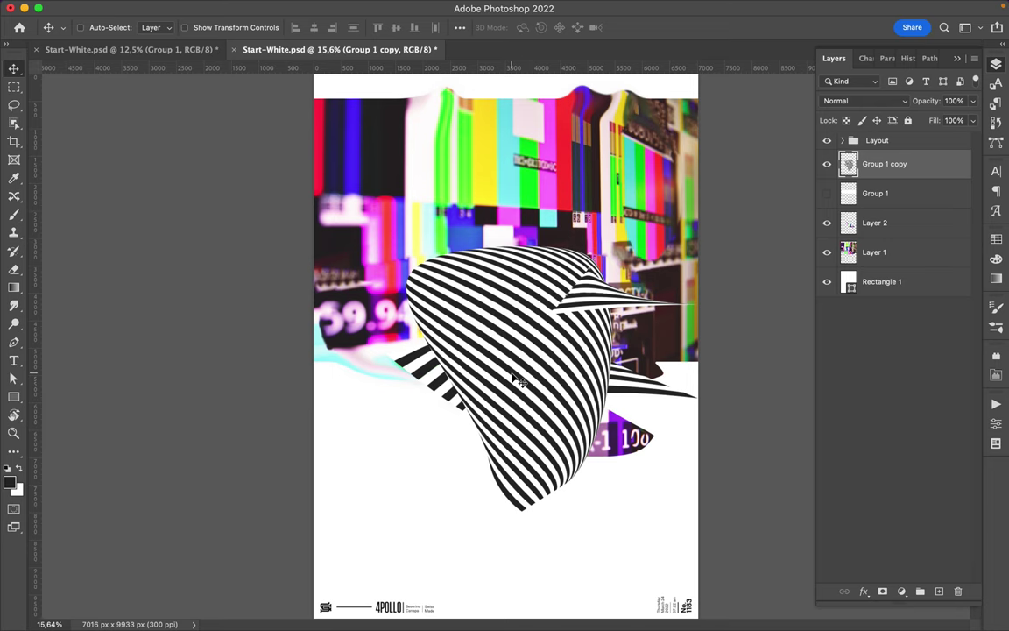
pyautogui.moveTo(517, 379); pyautogui.dragTo(476, 351)
# - Delete two rectangular areas from the striped shape
pyautogui.press('m')
pyautogui.moveTo(475, 180); pyautogui.dragTo(670, 364)
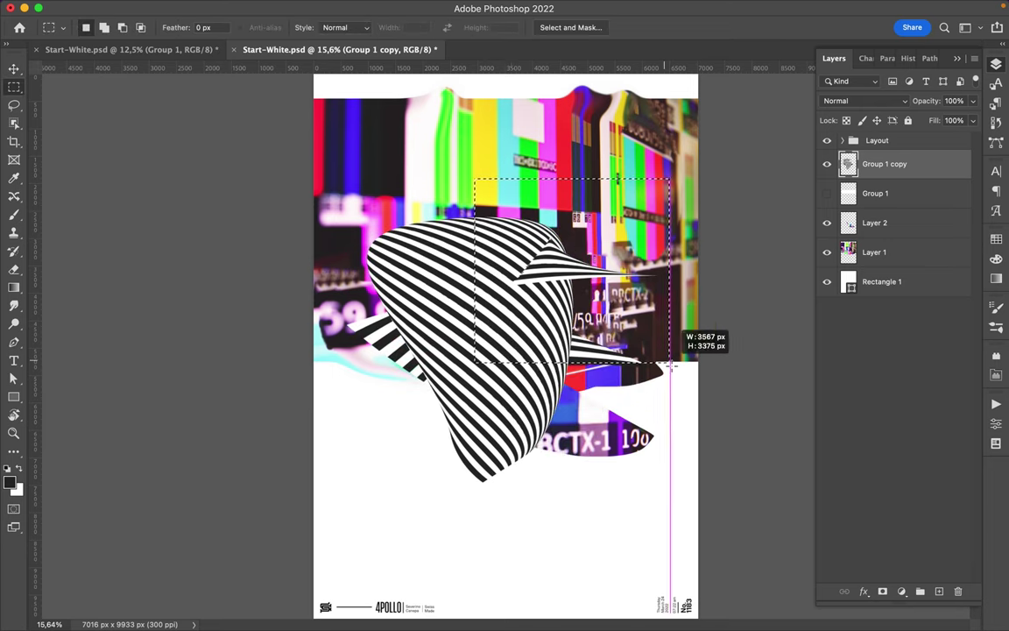
pyautogui.press('BackSpace')
pyautogui.moveTo(345, 379); pyautogui.dragTo(522, 313)
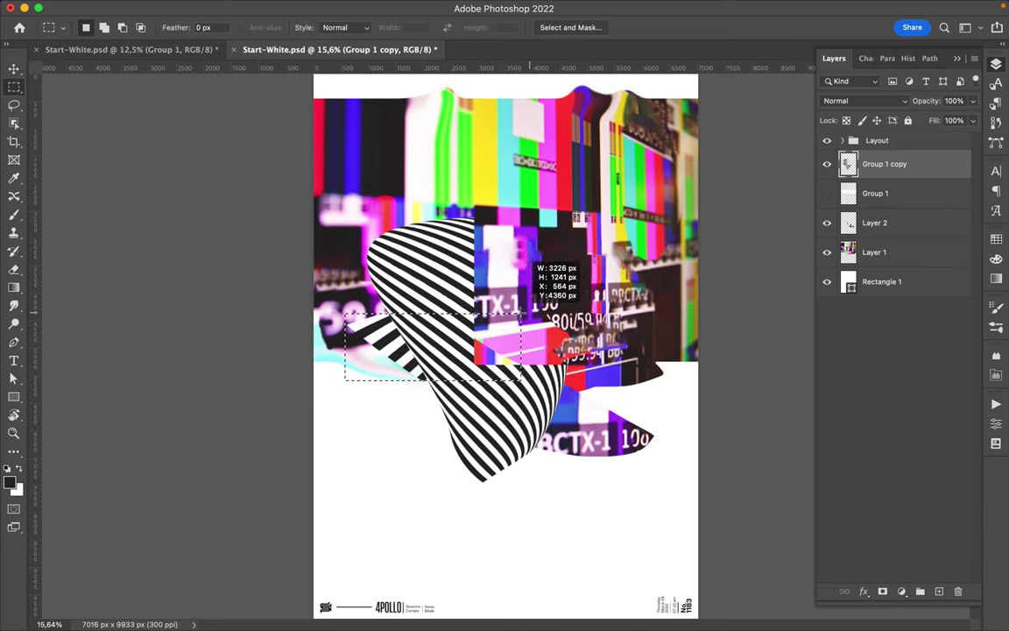
pyautogui.press('BackSpace')
pyautogui.hotkey('ctrl', 'd')
# - Cut the lower striped piece onto its own layer and tuck it below the photo
pyautogui.press('v')
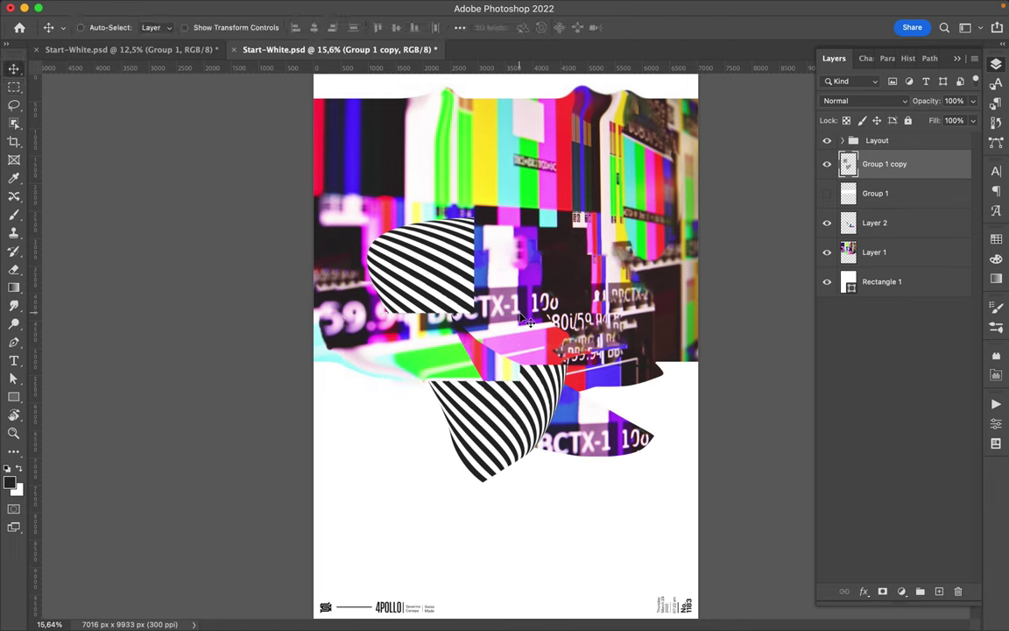
pyautogui.press('m')
pyautogui.moveTo(396, 311); pyautogui.dragTo(631, 513)
pyautogui.hotkey('ctrl', 'shift', 'j')
pyautogui.press('v')
pyautogui.moveTo(535, 453)
pyautogui.mouseDown()
pyautogui.moveTo(627, 375)
pyautogui.moveTo(463, 438)
pyautogui.mouseUp()
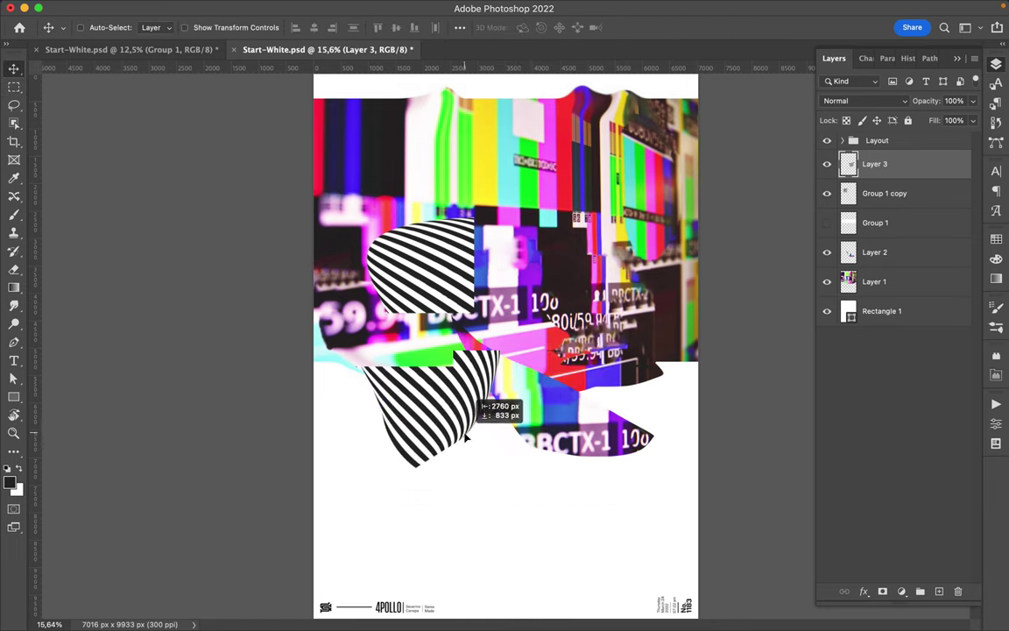
pyautogui.moveTo(874, 163); pyautogui.dragTo(882, 301)
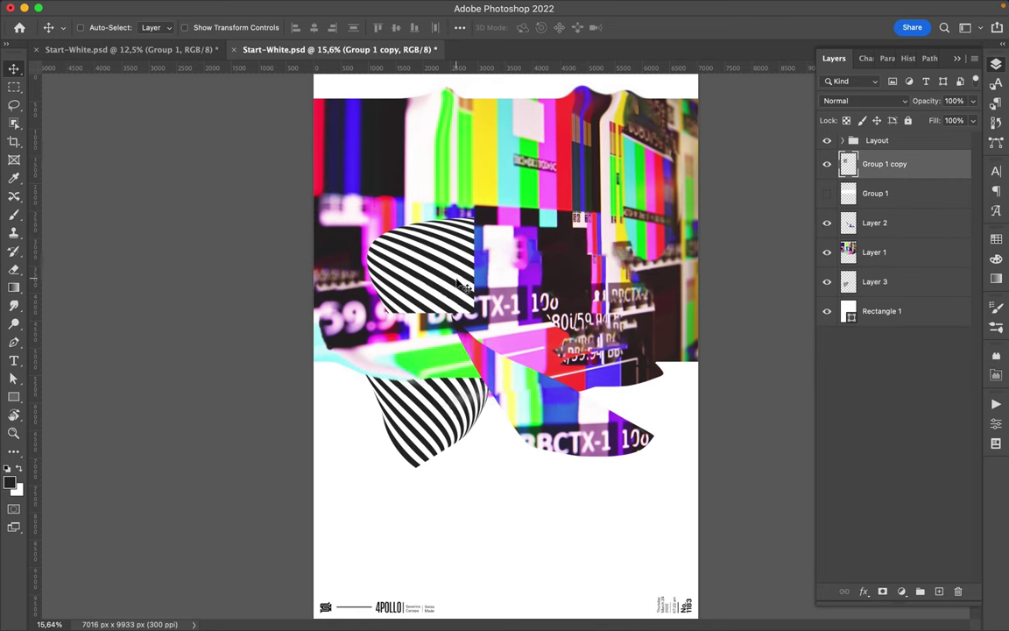
pyautogui.moveTo(462, 285); pyautogui.dragTo(456, 224)
# - Copy a block of the TV photo to a new layer and shift it upward
pyautogui.press('m')
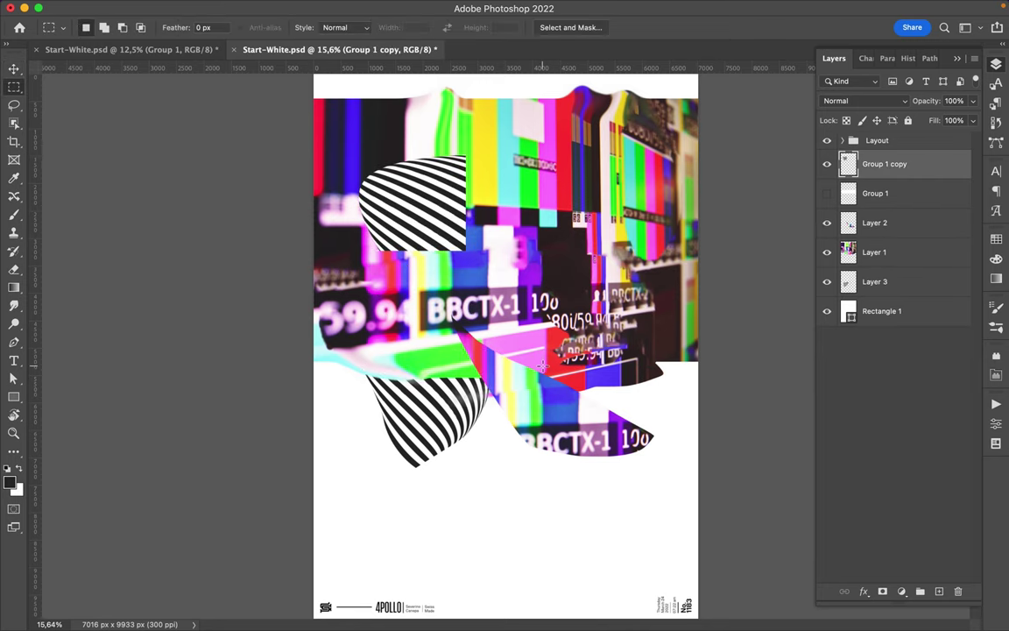
pyautogui.moveTo(500, 245)
pyautogui.mouseDown()
pyautogui.moveTo(569, 254)
pyautogui.moveTo(553, 188)
pyautogui.mouseUp()
pyautogui.hotkey('ctrl', 'j')
pyautogui.press('v')
pyautogui.moveTo(875, 252)
pyautogui.mouseDown()
pyautogui.moveTo(892, 218)
pyautogui.moveTo(887, 165)
pyautogui.mouseUp()
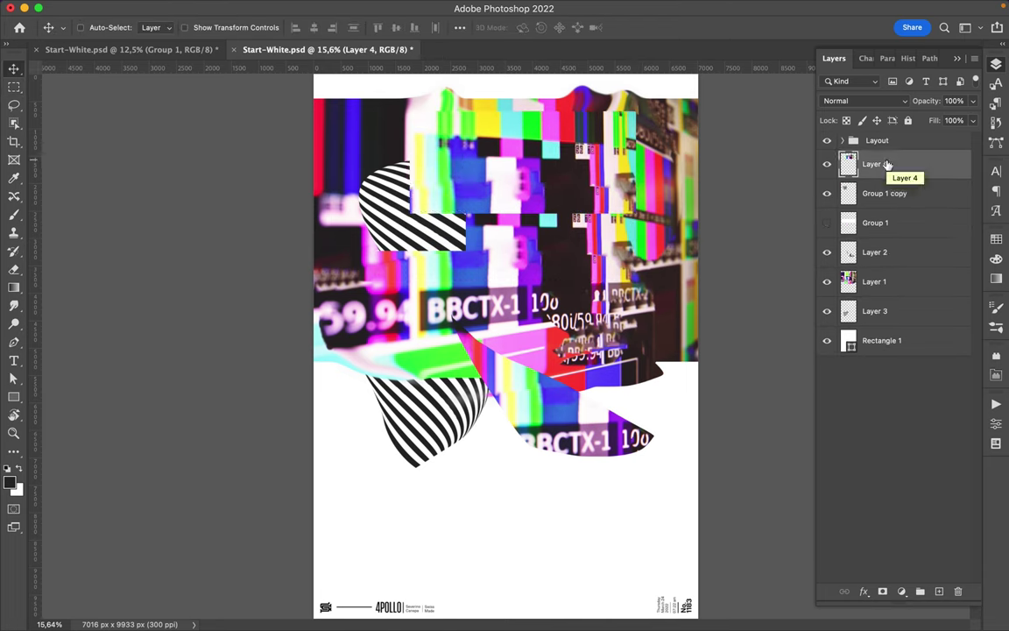
pyautogui.moveTo(295, 6)
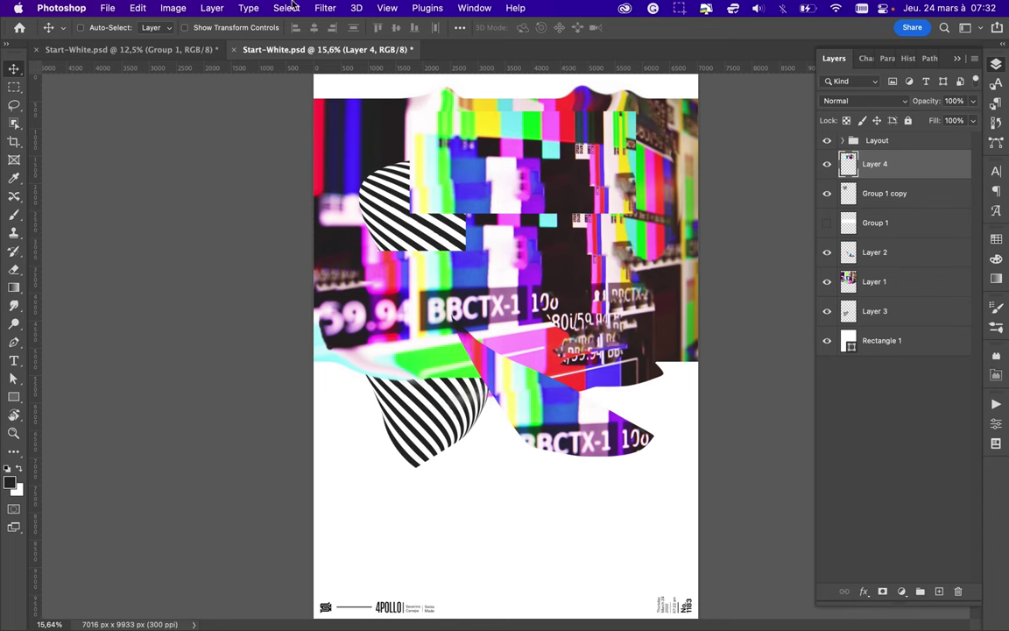
pyautogui.click(325, 8)
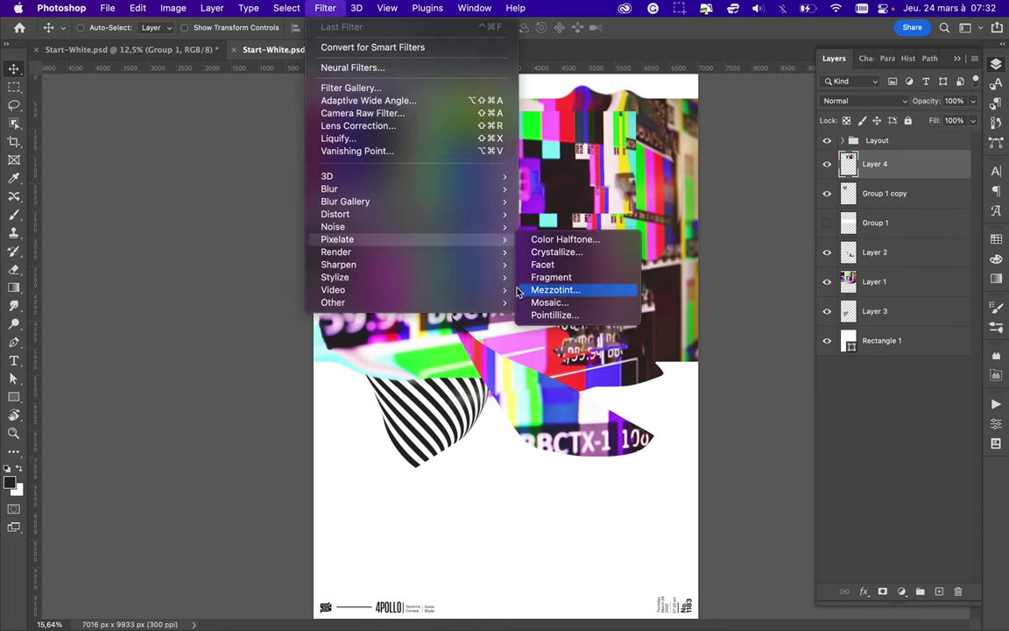
pyautogui.click(550, 317)
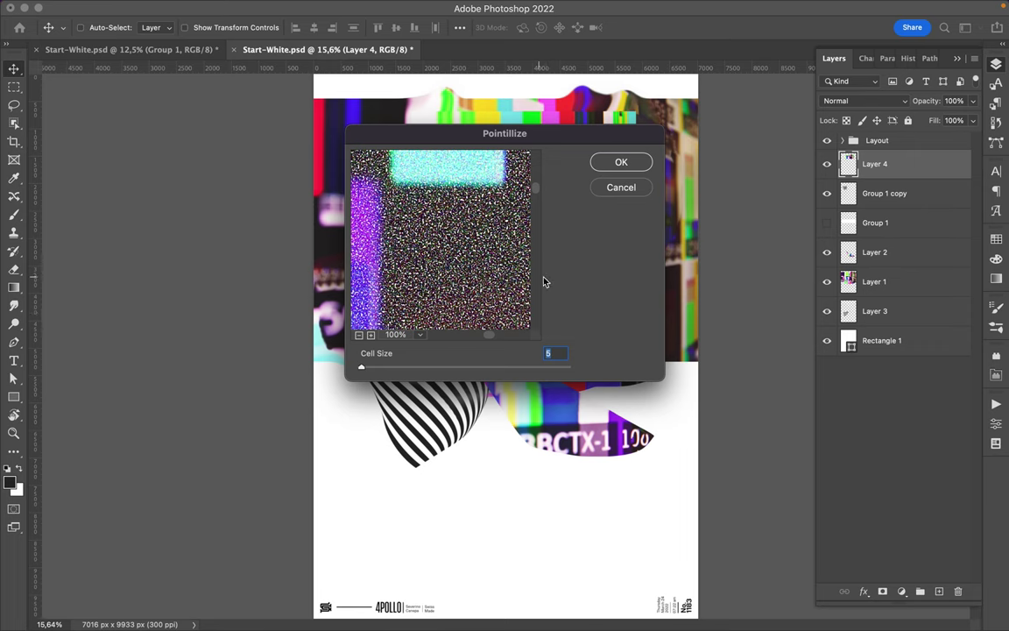
# - Apply Mosaic with cell size 33 to the copied photo block and nudge it down
pyautogui.click(621, 188)
pyautogui.click(286, 8)
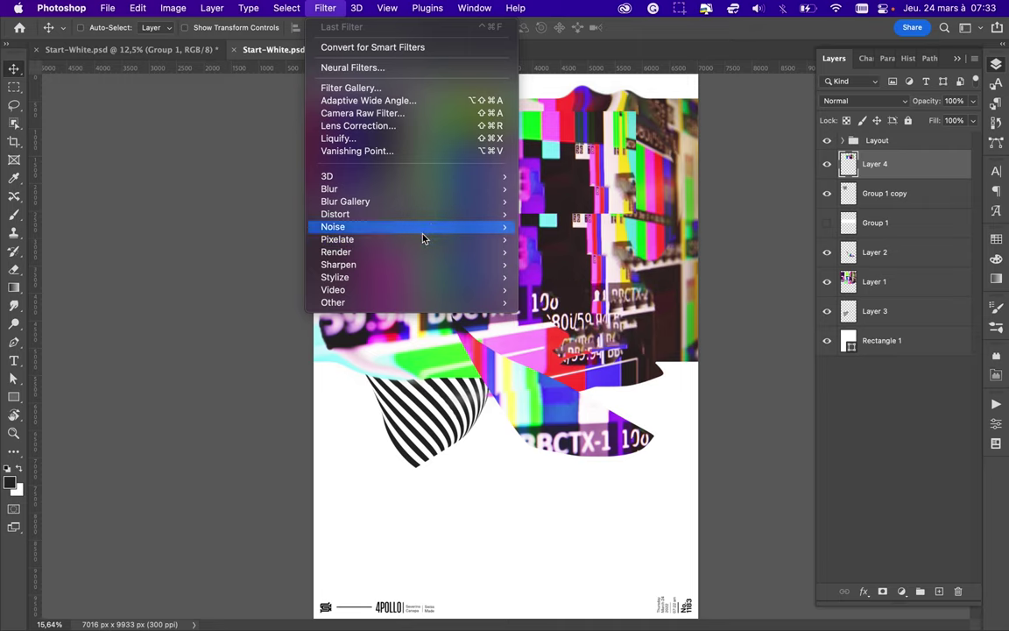
pyautogui.moveTo(337, 239)
pyautogui.click(557, 225)
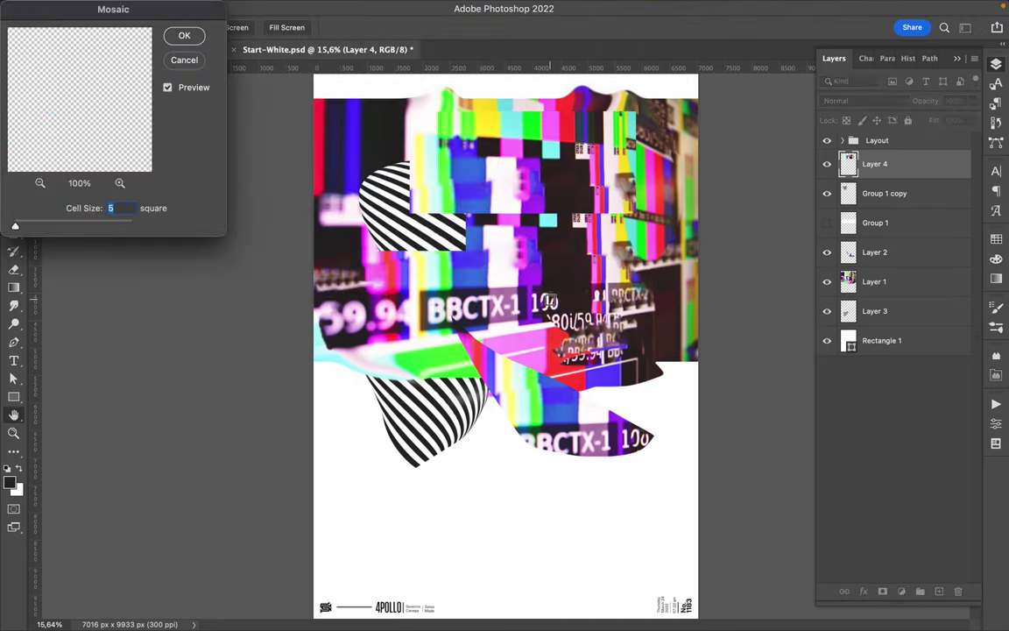
pyautogui.moveTo(28, 227); pyautogui.dragTo(38, 225)
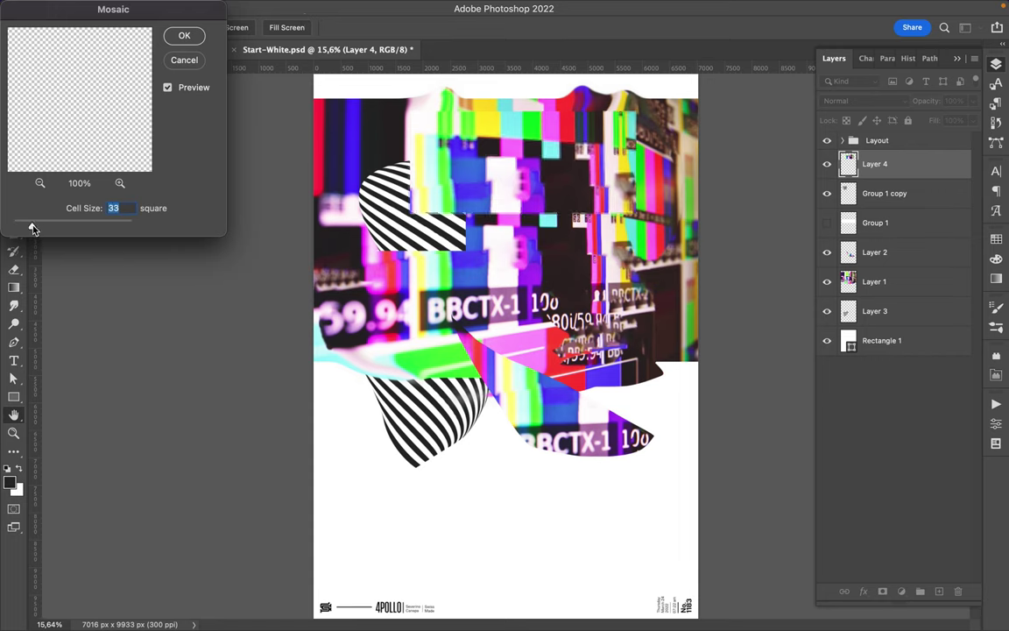
pyautogui.click(185, 36)
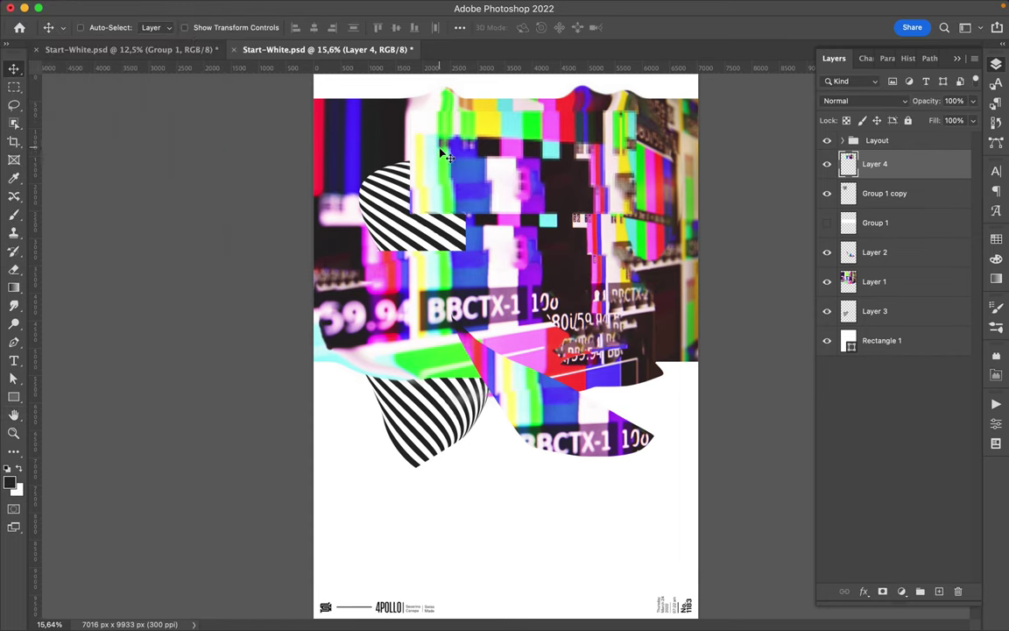
pyautogui.moveTo(439, 150); pyautogui.dragTo(440, 167)
# - Reapply Mosaic to the striped piece, then duplicate it with the mosaic block
pyautogui.keyDown('ctrl'); pyautogui.click(382, 219); pyautogui.keyUp('ctrl')
pyautogui.click(355, 8)
pyautogui.click(342, 27)
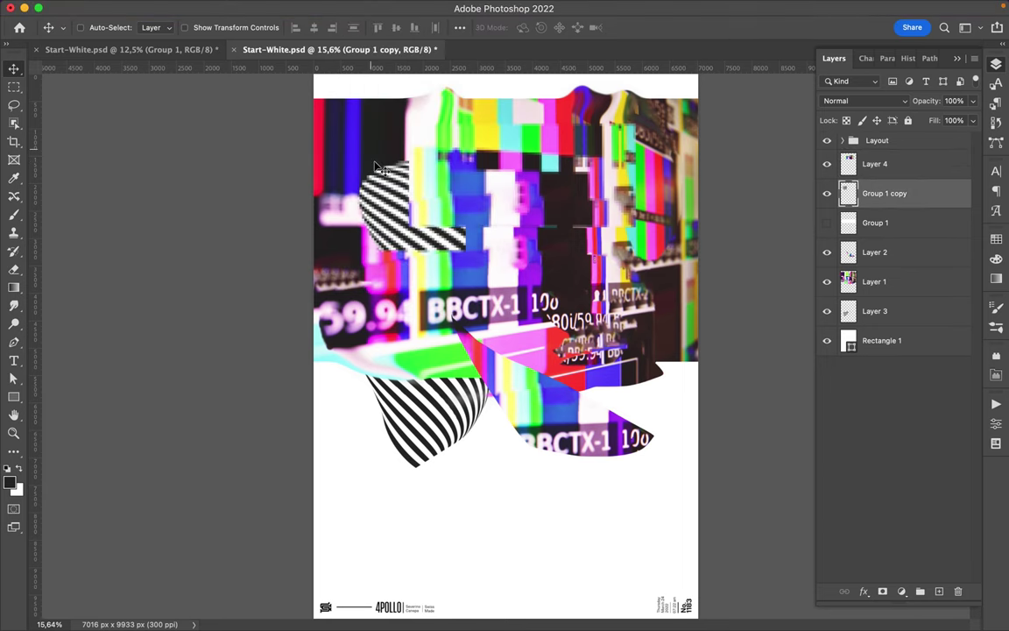
pyautogui.hotkey('ctrl', 't')
pyautogui.moveTo(411, 169)
pyautogui.mouseDown()
pyautogui.moveTo(562, 188)
pyautogui.moveTo(587, 127)
pyautogui.mouseUp()
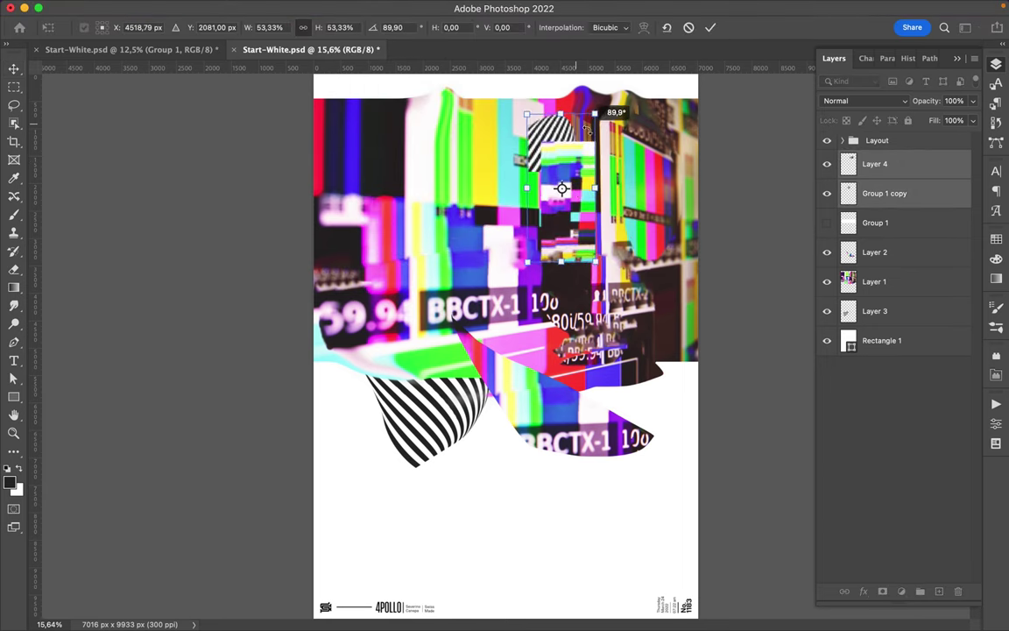
pyautogui.press('Escape')
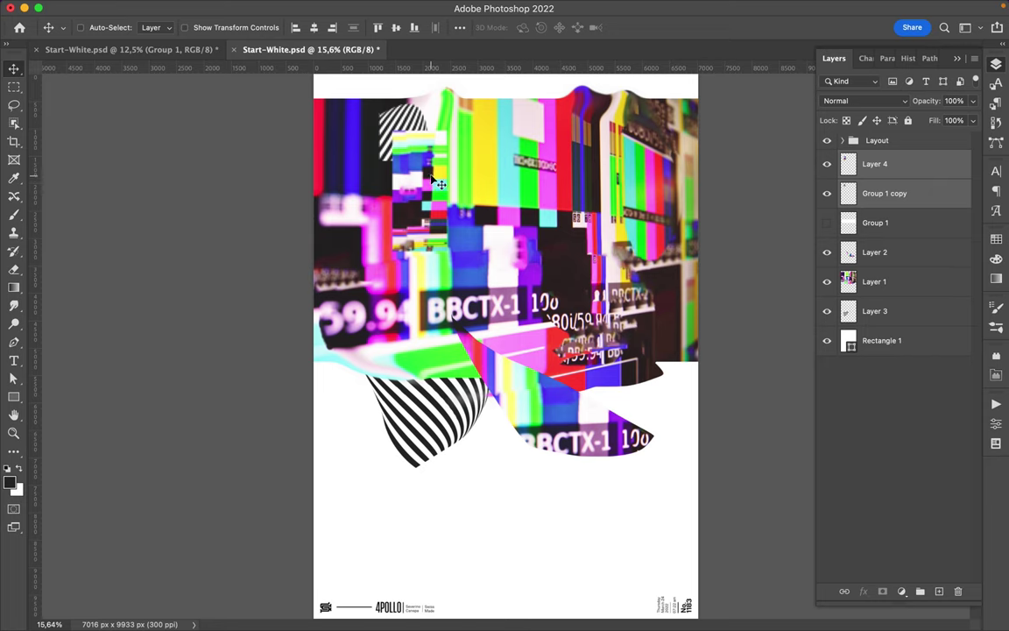
pyautogui.hotkey('ctrl', 'j')
# - Keep the copy at Normal blending and erase the photo's lassoed top-left corner
pyautogui.click(863, 101)
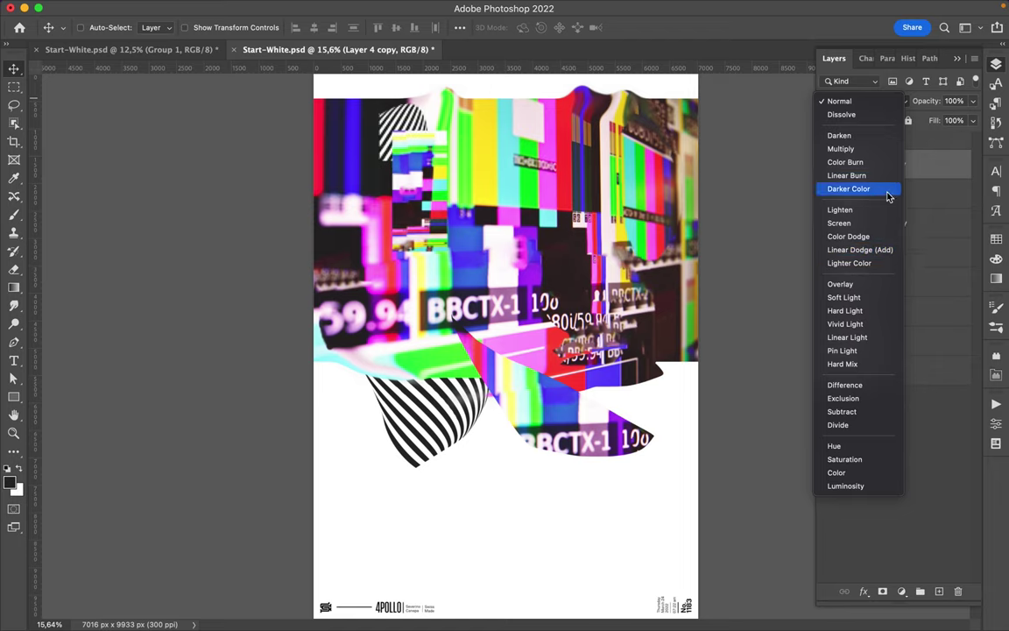
pyautogui.click(550, 219)
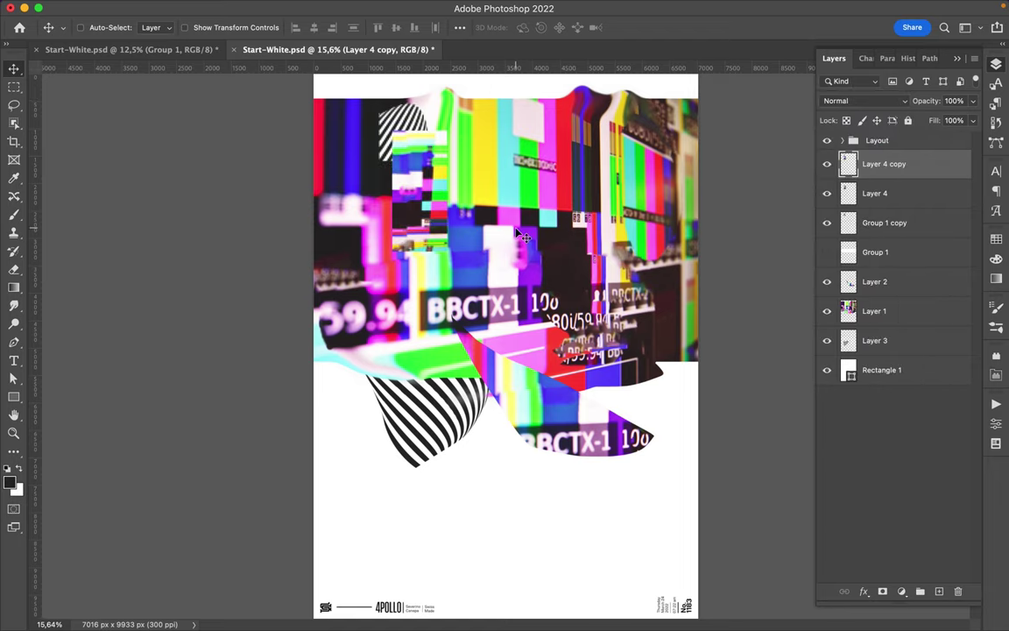
pyautogui.press('l')
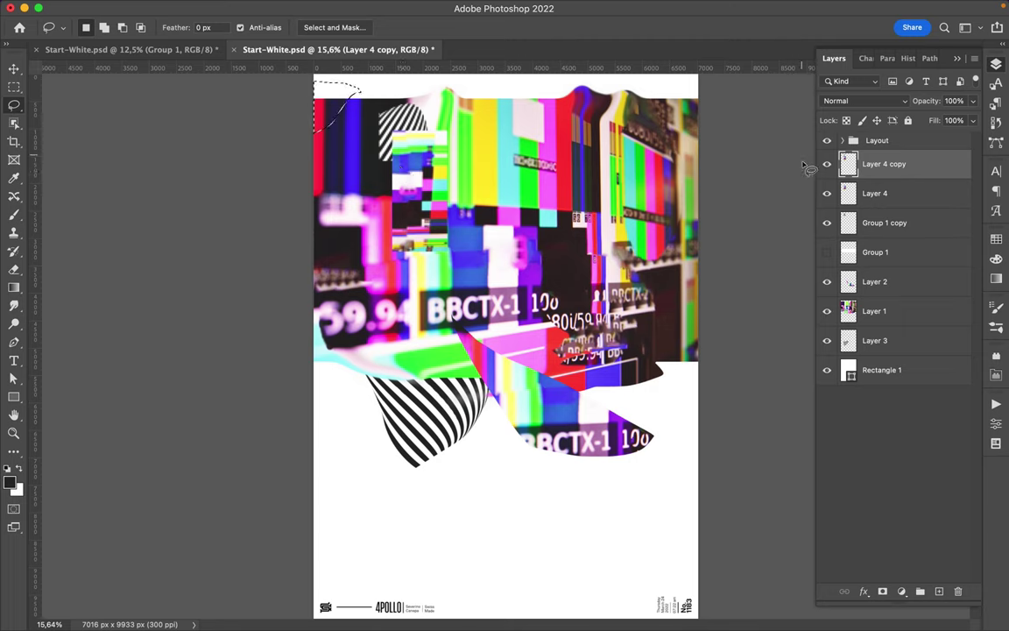
pyautogui.click(889, 311)
pyautogui.press('Delete')
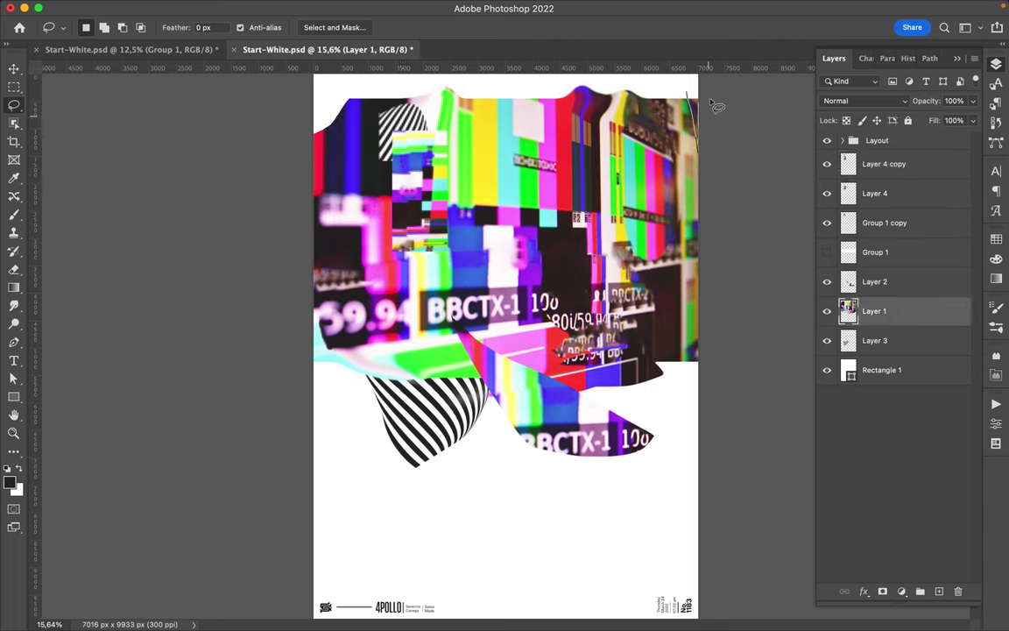
pyautogui.press('v')
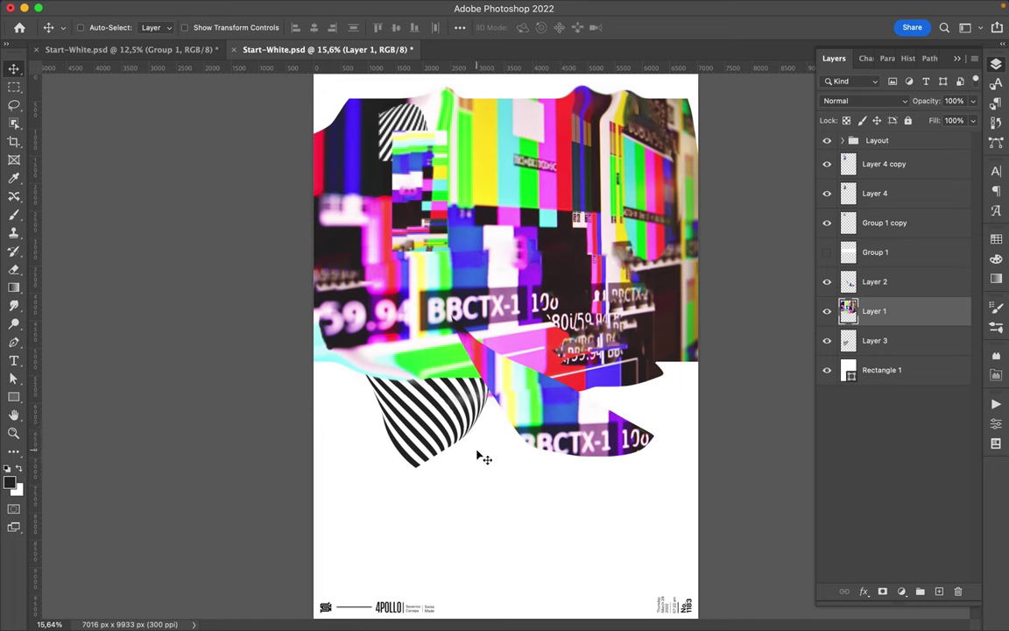
pyautogui.scroll(-3, 483, 458)
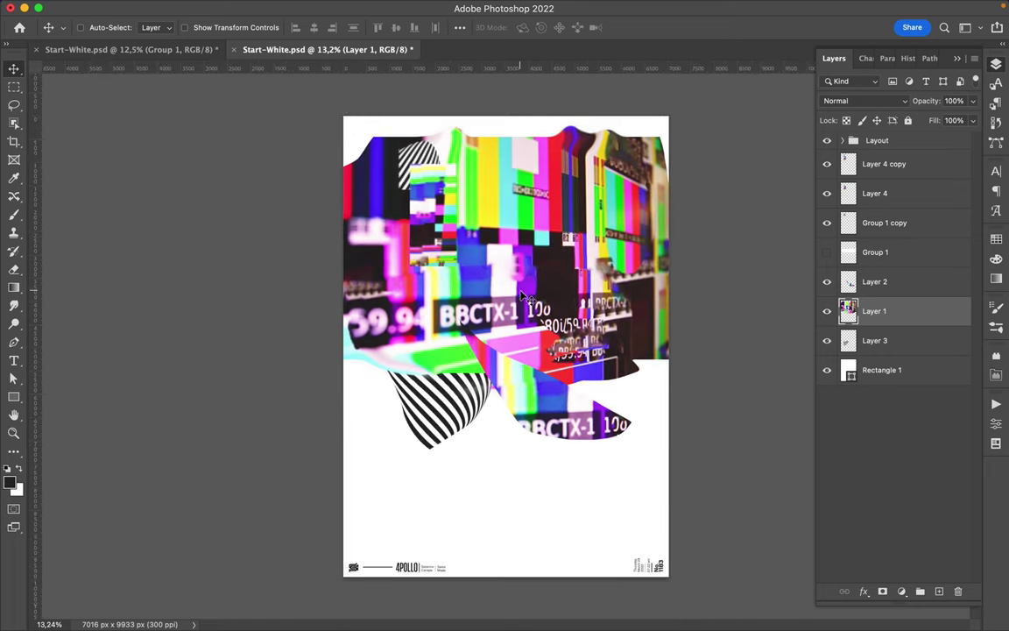
# - Draw a black square at the top-left and enlarge it over the photo
pyautogui.press('i')
pyautogui.press('m')
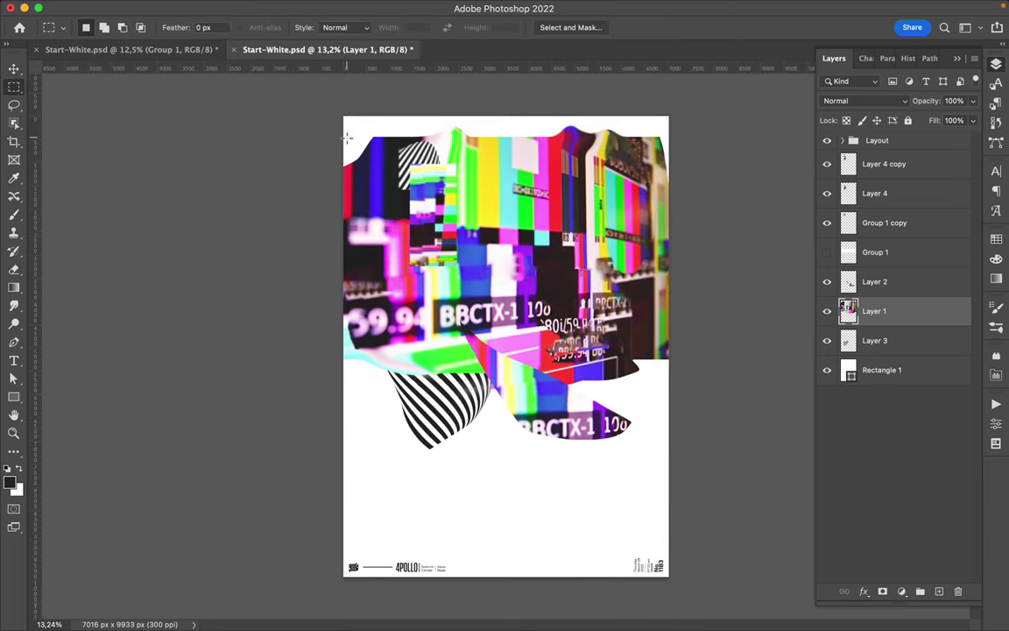
pyautogui.press('u')
pyautogui.moveTo(345, 134); pyautogui.dragTo(378, 167)
pyautogui.press('v')
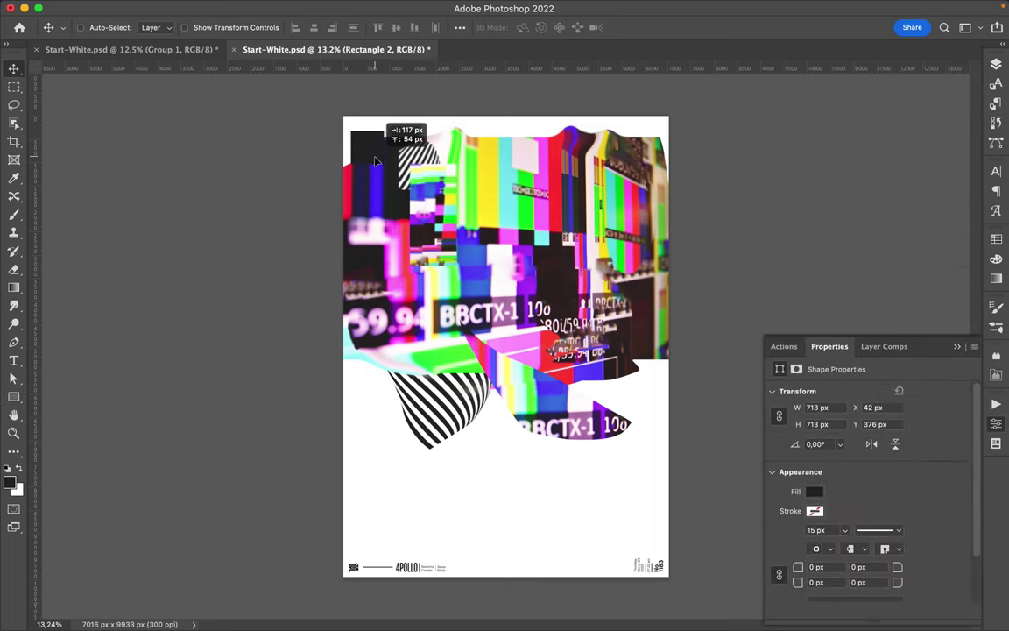
pyautogui.press('F7')
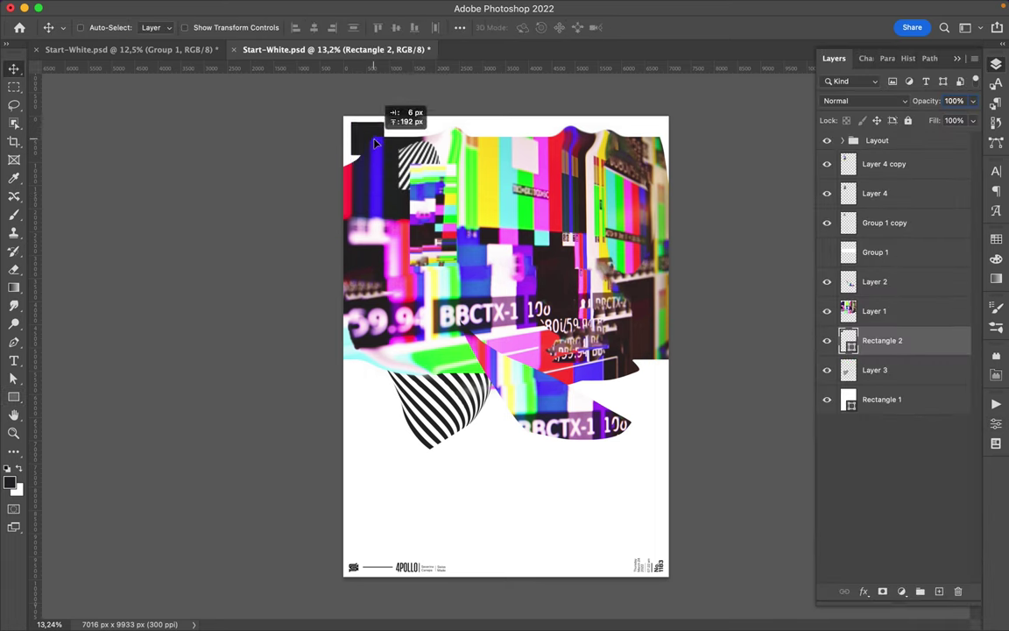
pyautogui.hotkey('ctrl', 't')
pyautogui.moveTo(374, 142)
pyautogui.mouseDown()
pyautogui.moveTo(558, 371)
pyautogui.moveTo(526, 401)
pyautogui.mouseUp()
# - Copy the square to the lower-left as a 3268 × 719 px bar and sample yellow
pyautogui.hotkey('ctrl', 't')
pyautogui.moveTo(461, 383); pyautogui.dragTo(368, 383)
pyautogui.press('Return')
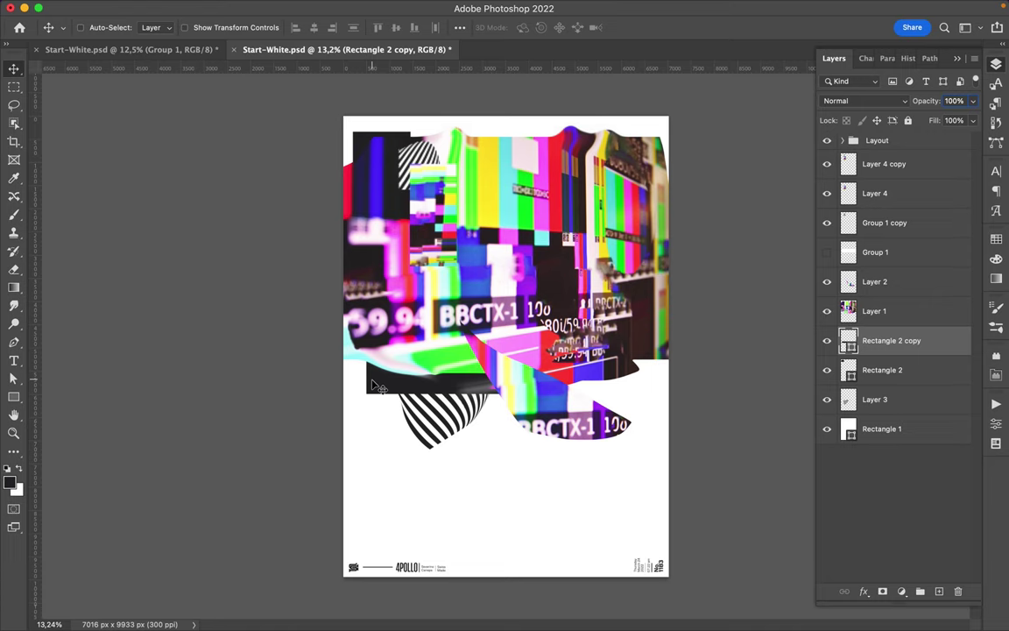
pyautogui.hotkey('ctrl', 't')
pyautogui.press('Return')
pyautogui.press('i')
pyautogui.click(501, 206)
# - Draw a large yellow circle at the lower right and shift it left and down
pyautogui.press('u')
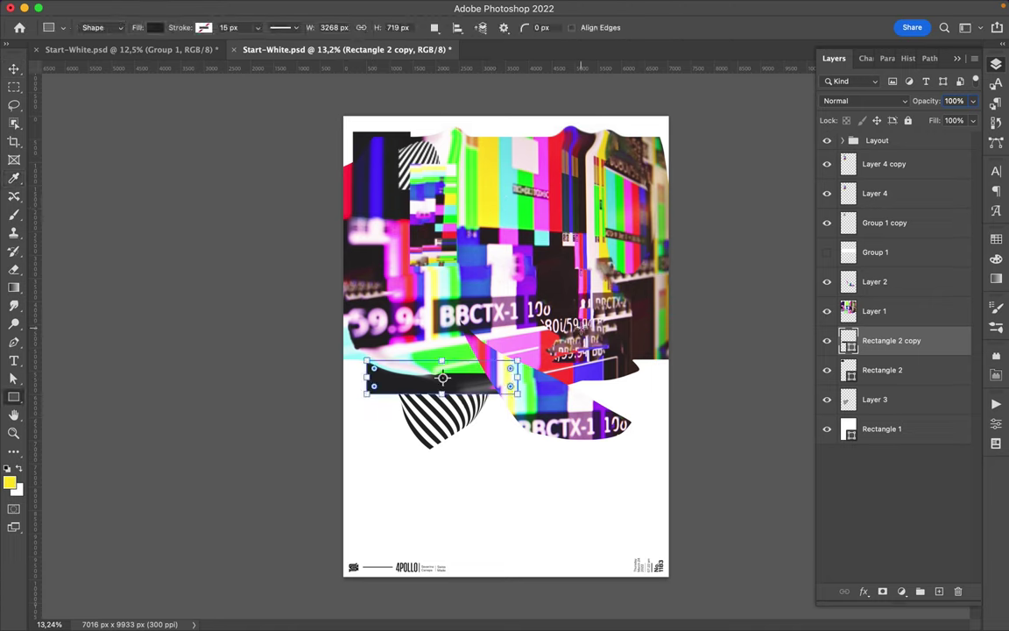
pyautogui.hotkey('shift', 'u')
pyautogui.moveTo(475, 271); pyautogui.dragTo(687, 480)
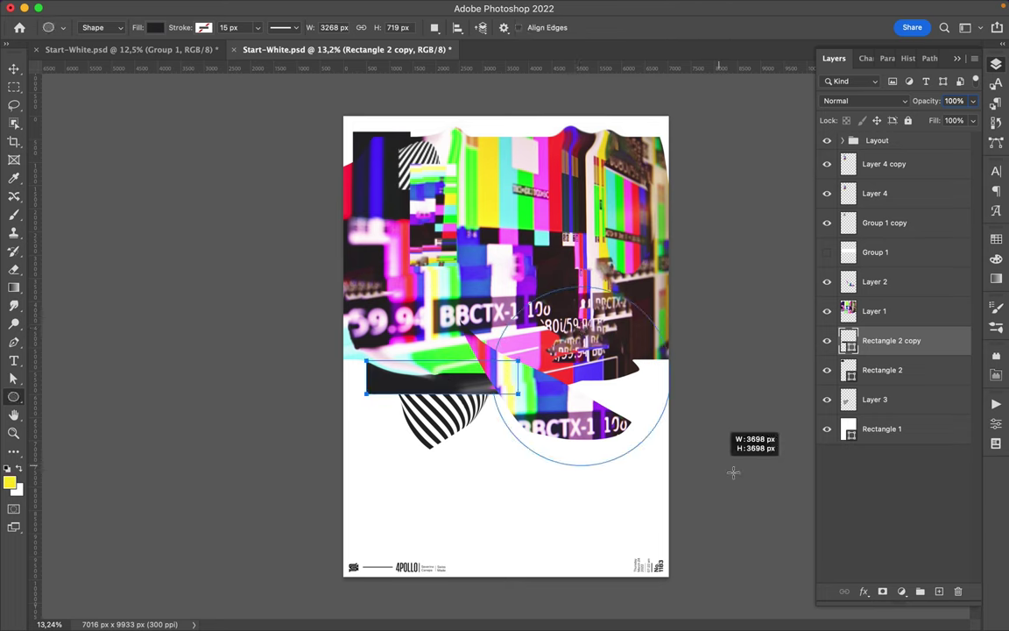
pyautogui.press('a')
pyautogui.click(208, 27)
pyautogui.hotkey('alt', 'BackSpace')
pyautogui.press('Escape')
pyautogui.press('v')
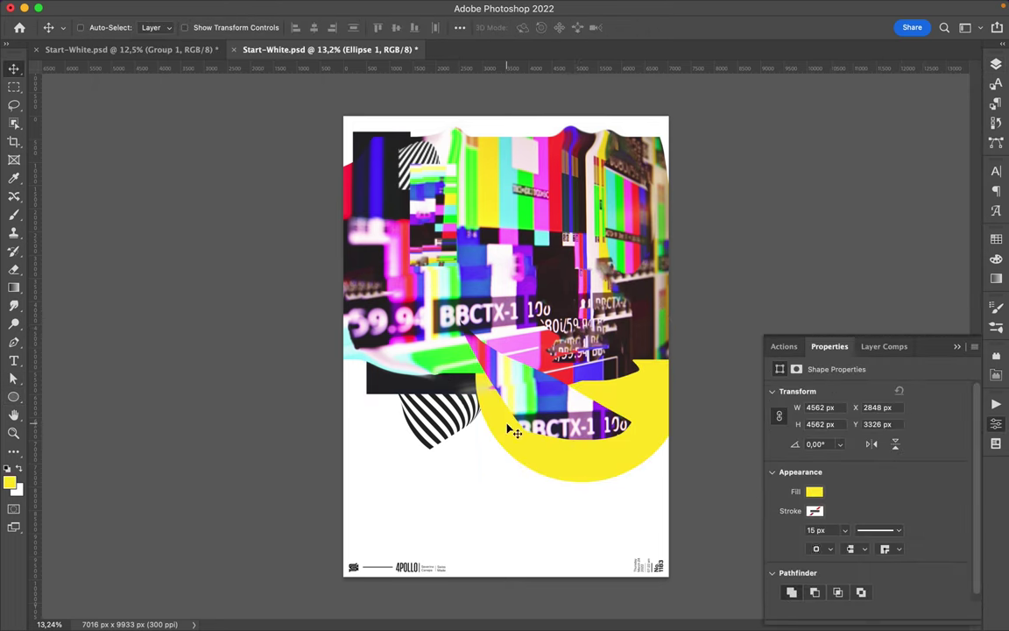
pyautogui.moveTo(549, 438)
pyautogui.mouseDown()
pyautogui.moveTo(510, 447)
pyautogui.moveTo(501, 461)
pyautogui.mouseUp()
# - Move the circle copy just above the background layer and enlarge it up-left
pyautogui.click(996, 64)
pyautogui.moveTo(885, 340); pyautogui.dragTo(885, 460)
pyautogui.hotkey('ctrl', 't')
pyautogui.moveTo(485, 488); pyautogui.dragTo(425, 372)
pyautogui.press('Return')
# - Fill the circle copy with cyan and reposition both circles at the lower left
pyautogui.press('i')
pyautogui.click(454, 184)
pyautogui.press('a')
pyautogui.click(208, 27)
pyautogui.click(120, 98)
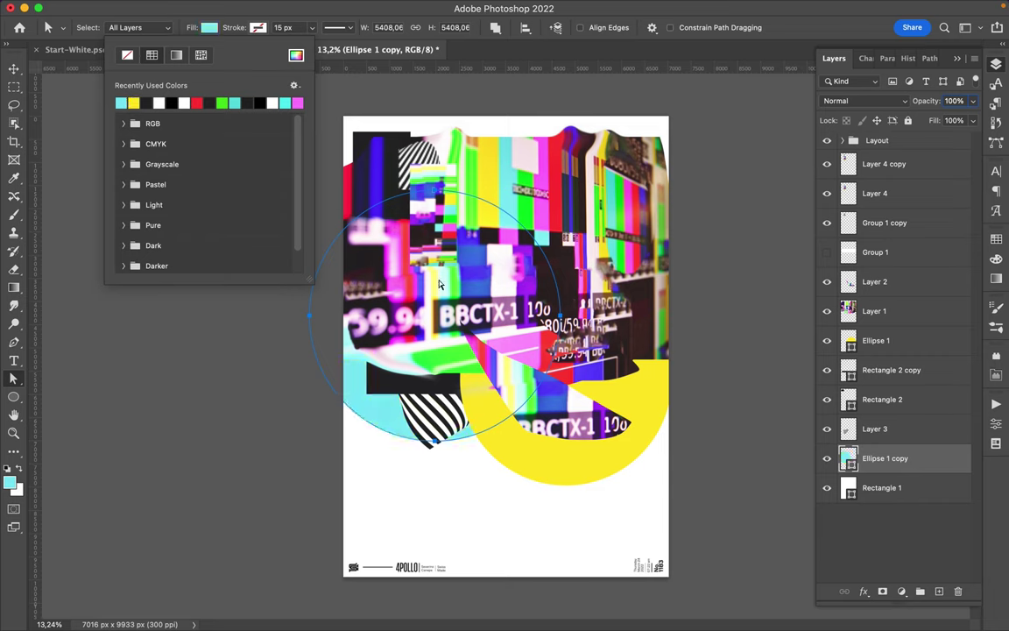
pyautogui.press('v')
pyautogui.moveTo(367, 405); pyautogui.dragTo(396, 429)
pyautogui.moveTo(526, 456)
pyautogui.mouseDown()
pyautogui.moveTo(563, 473)
pyautogui.moveTo(407, 462)
pyautogui.mouseUp()
pyautogui.keyDown('ctrl'); pyautogui.click(561, 363); pyautogui.keyUp('ctrl')
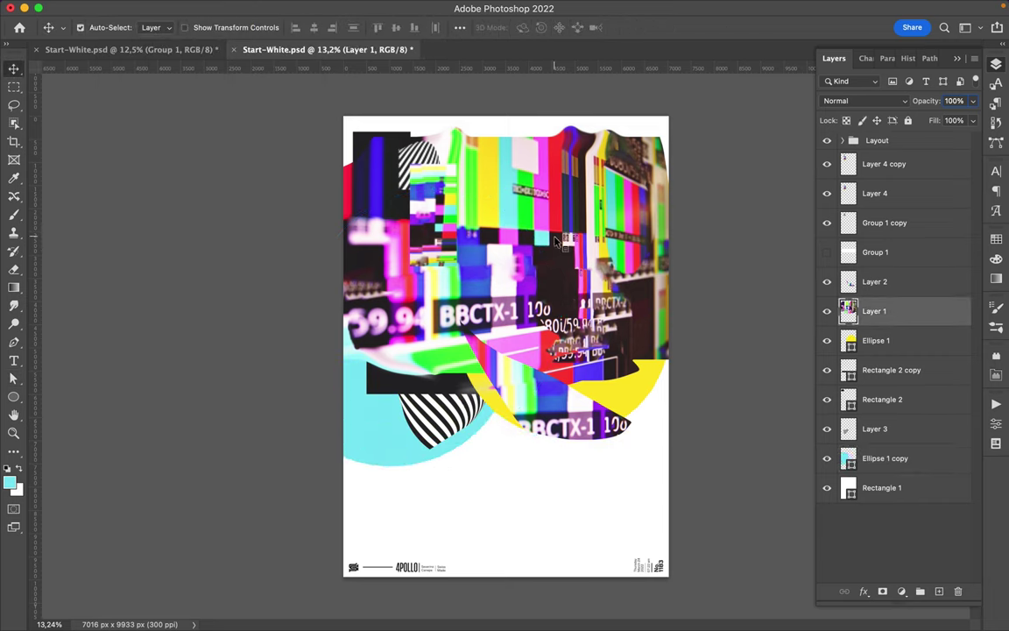
# - Copy a lassoed colour-bar fragment of Layer 1 to a new layer and move it onto the white area
pyautogui.press('l')
pyautogui.hotkey('ctrl', 'j')
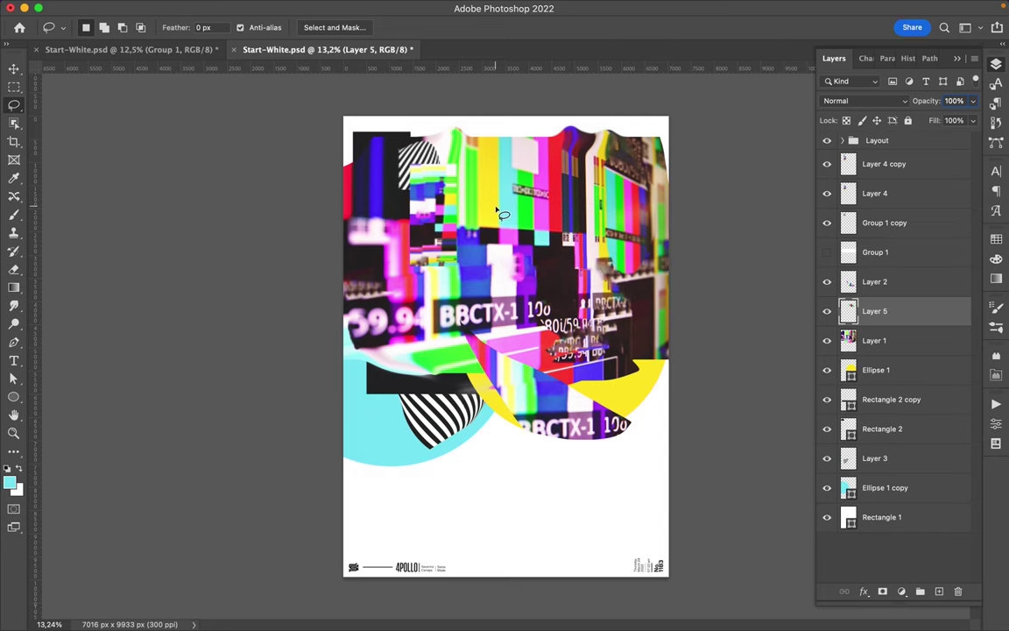
pyautogui.press('v')
pyautogui.moveTo(497, 211); pyautogui.dragTo(442, 496)
# - Shift two strips of the fragment upward with Content-Aware Move, then duplicate the fragment layer
pyautogui.click(15, 196)
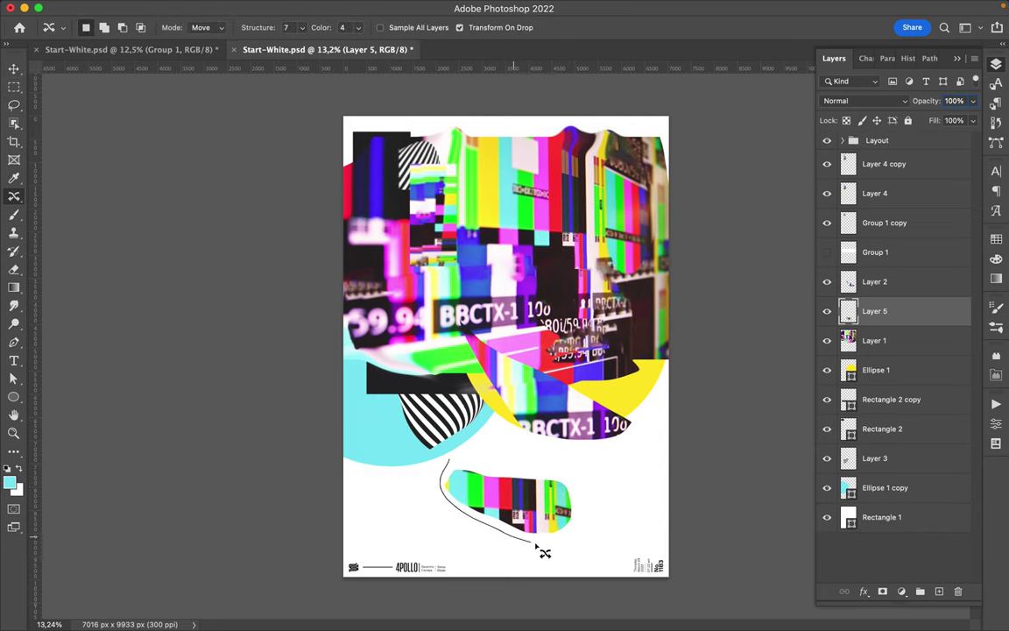
pyautogui.moveTo(506, 507); pyautogui.dragTo(498, 479)
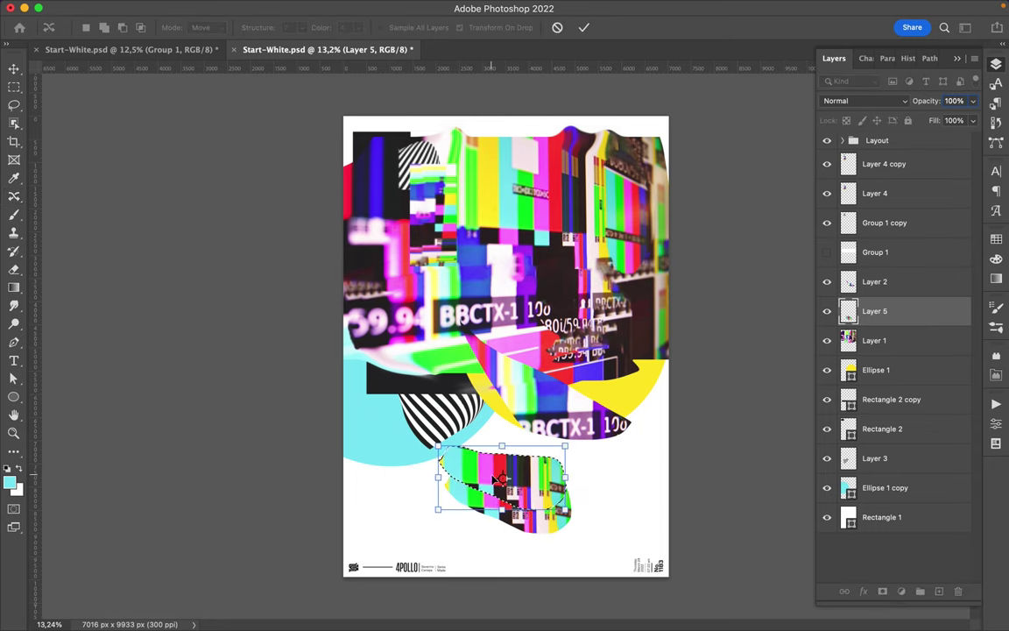
pyautogui.press('Return')
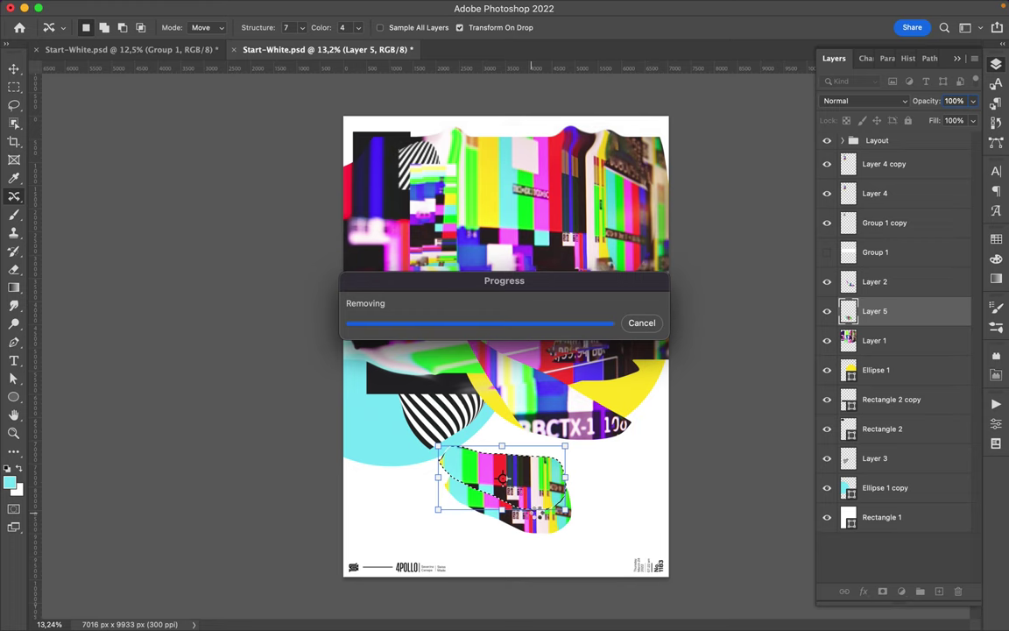
pyautogui.press('Return')
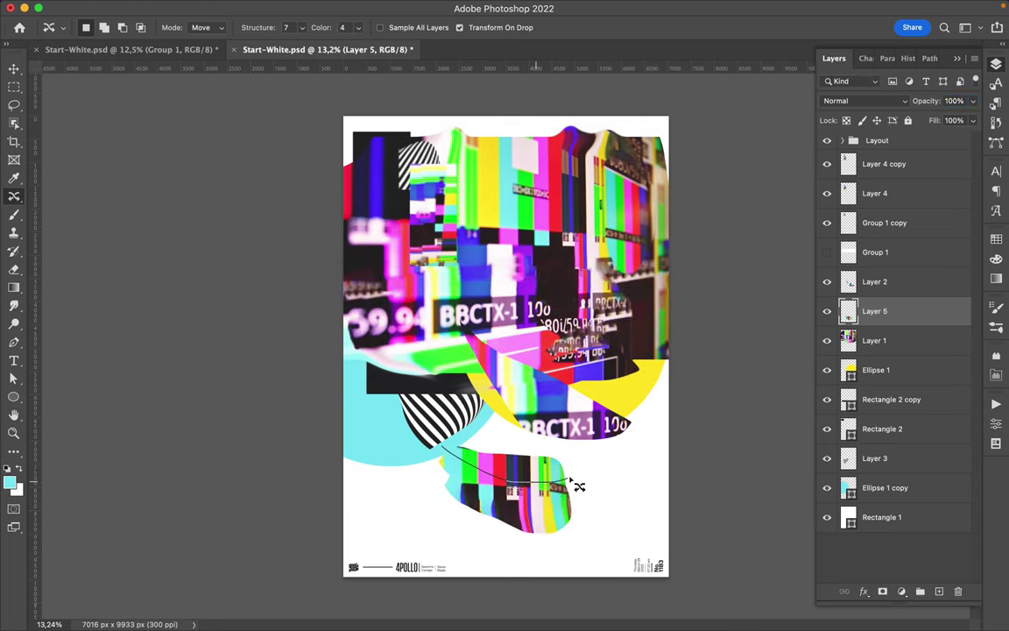
pyautogui.moveTo(446, 455); pyautogui.dragTo(451, 436)
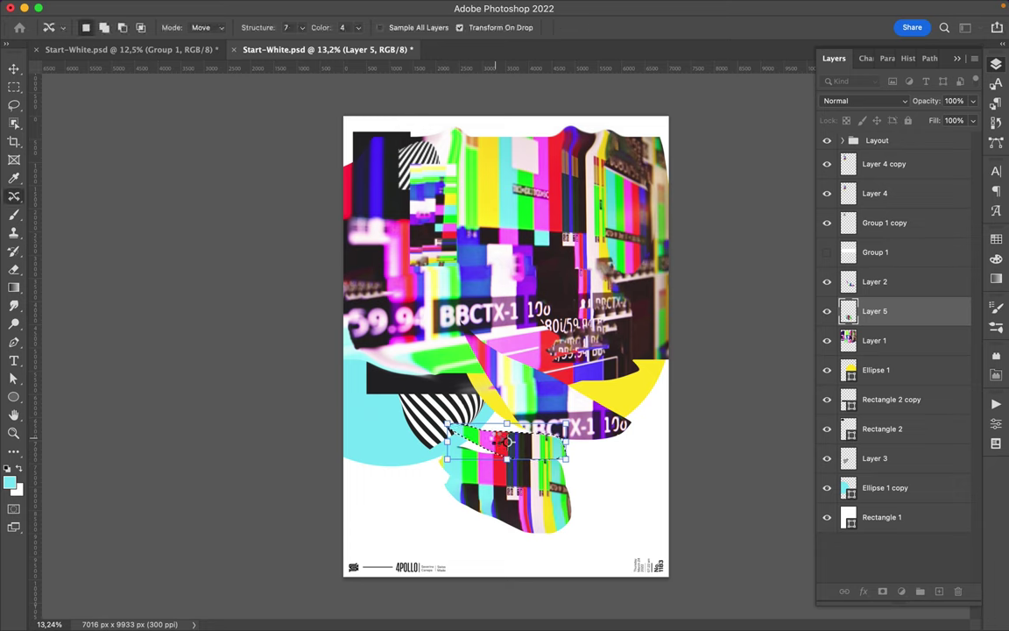
pyautogui.press('Return')
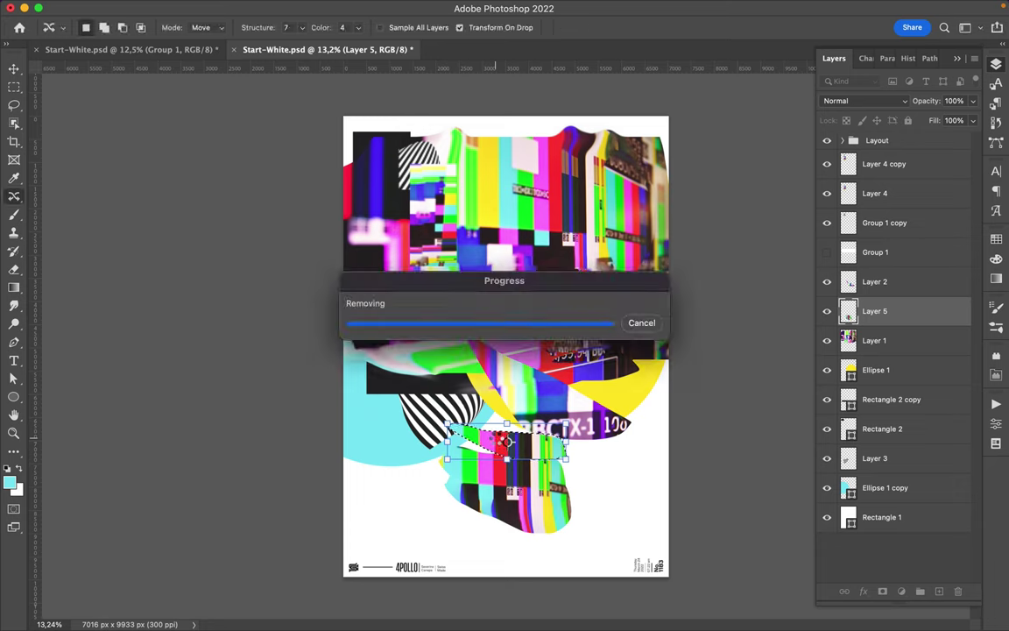
pyautogui.press('v')
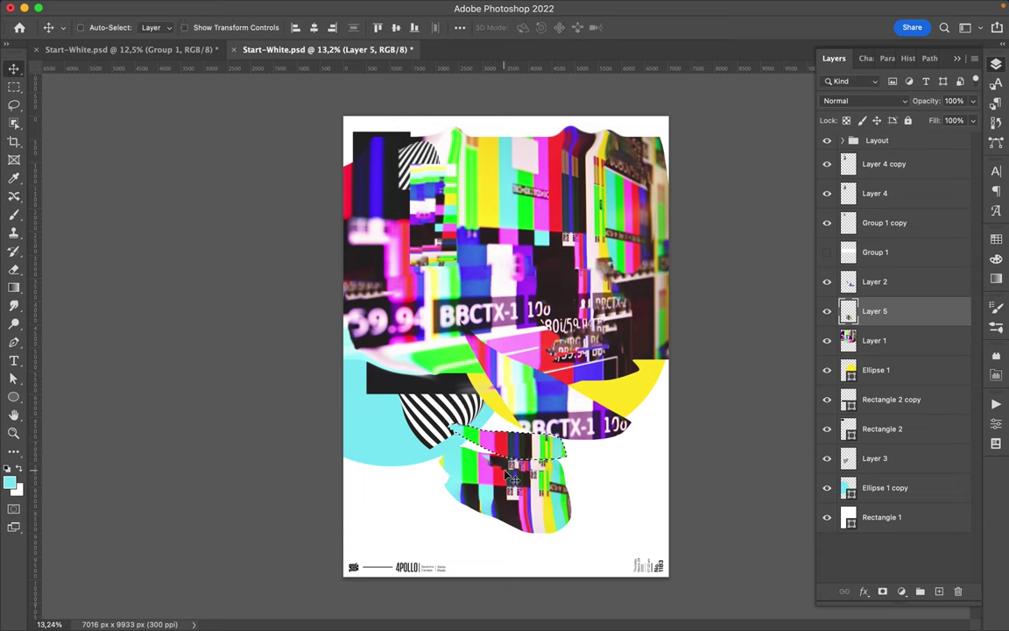
pyautogui.hotkey('ctrl', 'j')
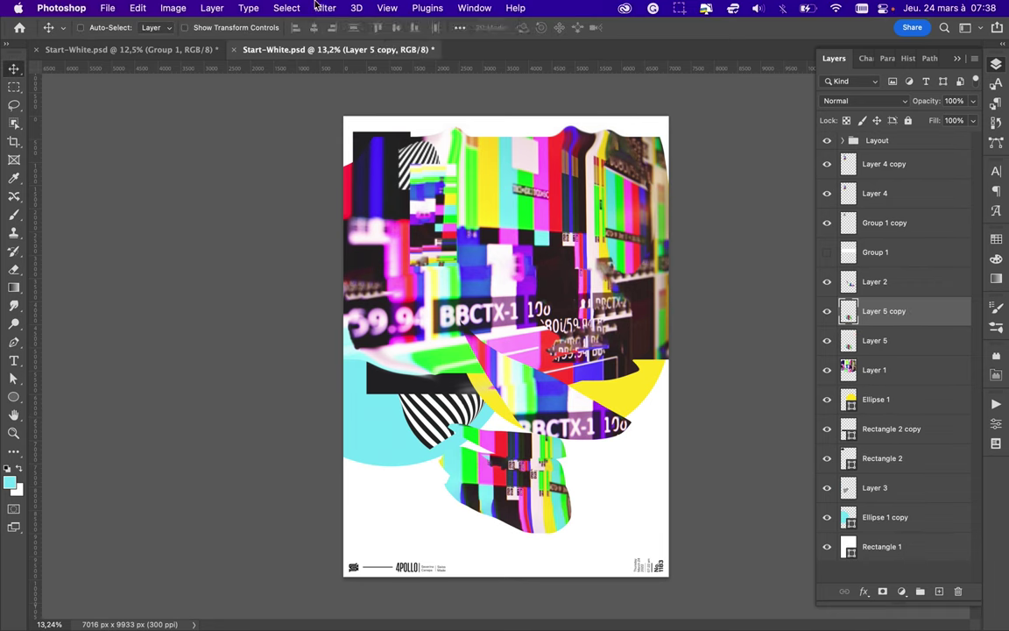
# - Give the fragment copy a ~31.7 px Gaussian Blur, Color Dodge blend mode and 64% opacity
pyautogui.click(317, 7)
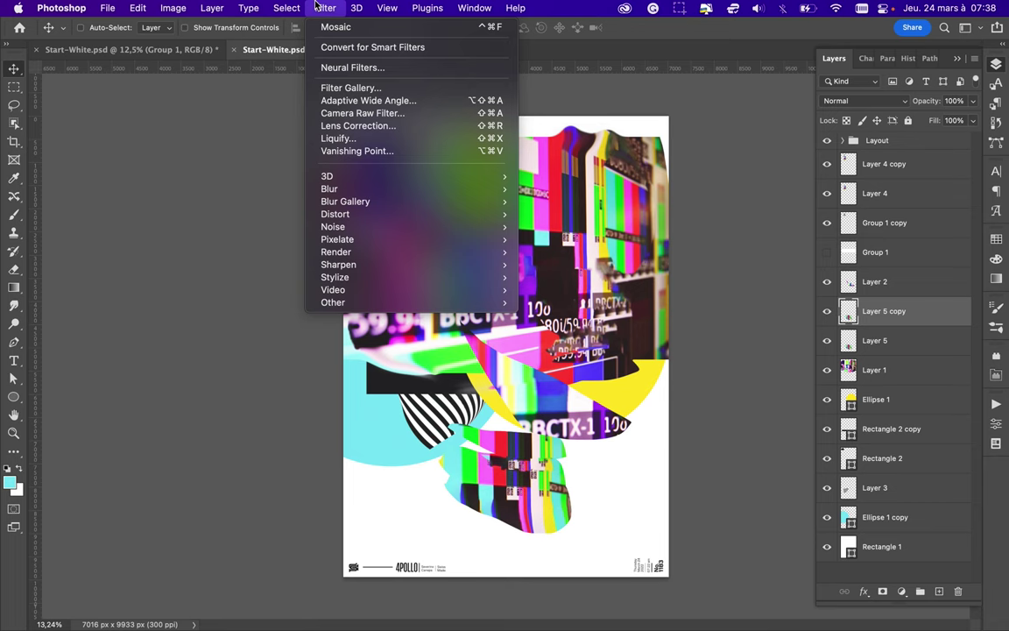
pyautogui.click(302, 123)
pyautogui.click(325, 7)
pyautogui.click(552, 239)
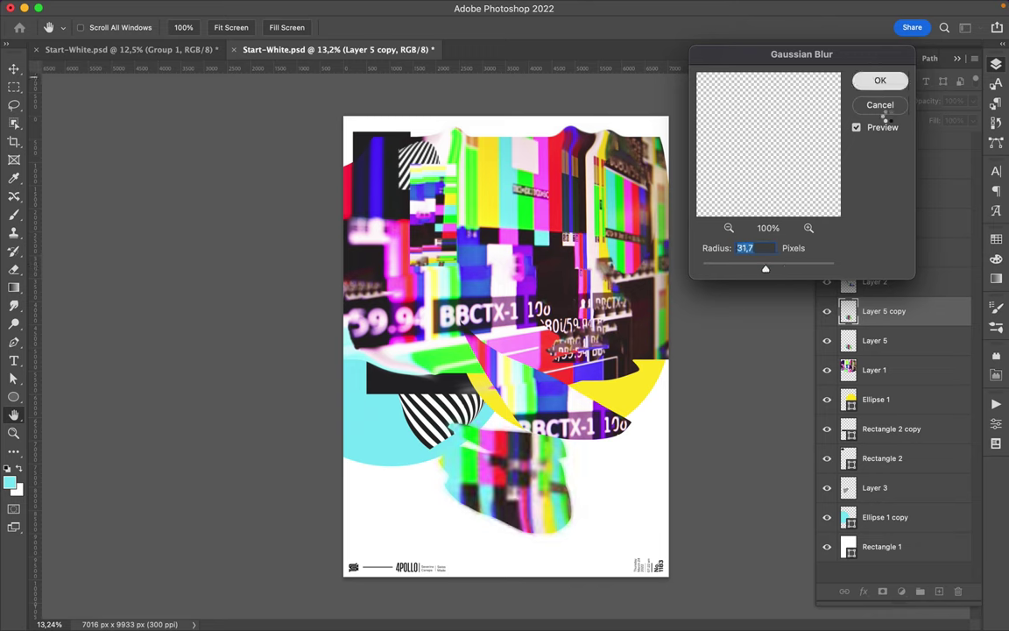
pyautogui.click(880, 80)
pyautogui.click(889, 101)
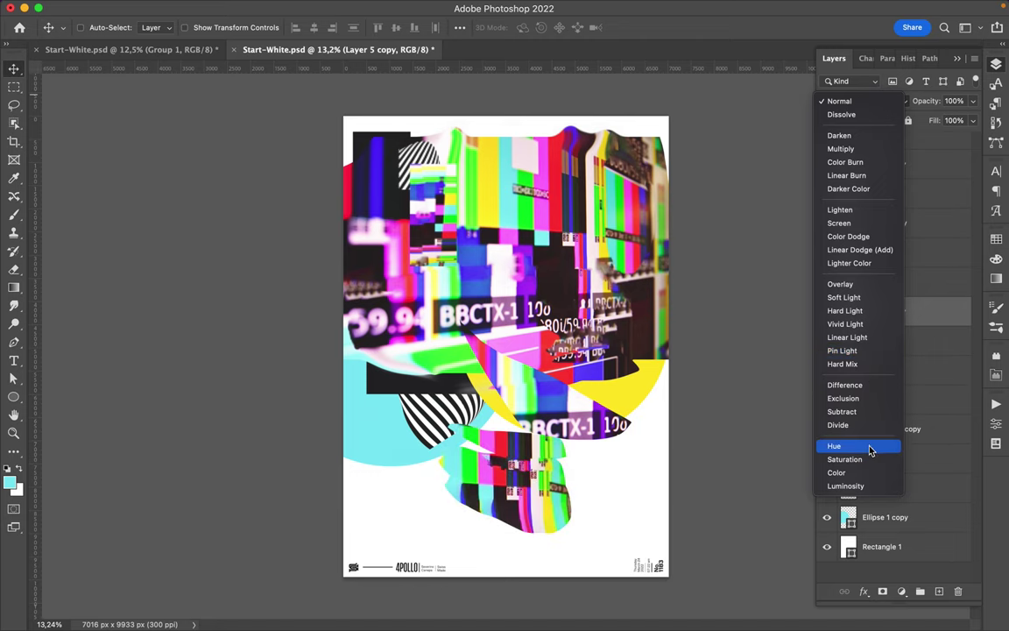
pyautogui.click(863, 236)
pyautogui.click(863, 101)
pyautogui.click(863, 101)
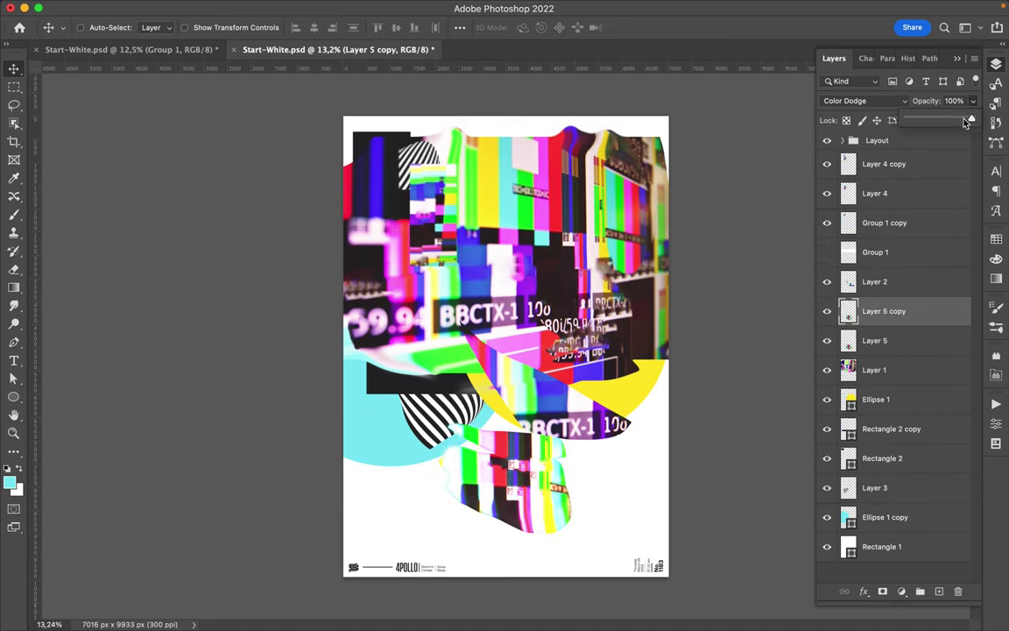
pyautogui.moveTo(973, 100); pyautogui.dragTo(911, 234)
# - Rotate both fragment layers 90° and place them near the top centre of the photo
pyautogui.keyDown('shift'); pyautogui.click(874, 340); pyautogui.keyUp('shift')
pyautogui.hotkey('ctrl', 't')
pyautogui.moveTo(573, 422)
pyautogui.mouseDown()
pyautogui.moveTo(526, 460)
pyautogui.moveTo(544, 208)
pyautogui.mouseUp()
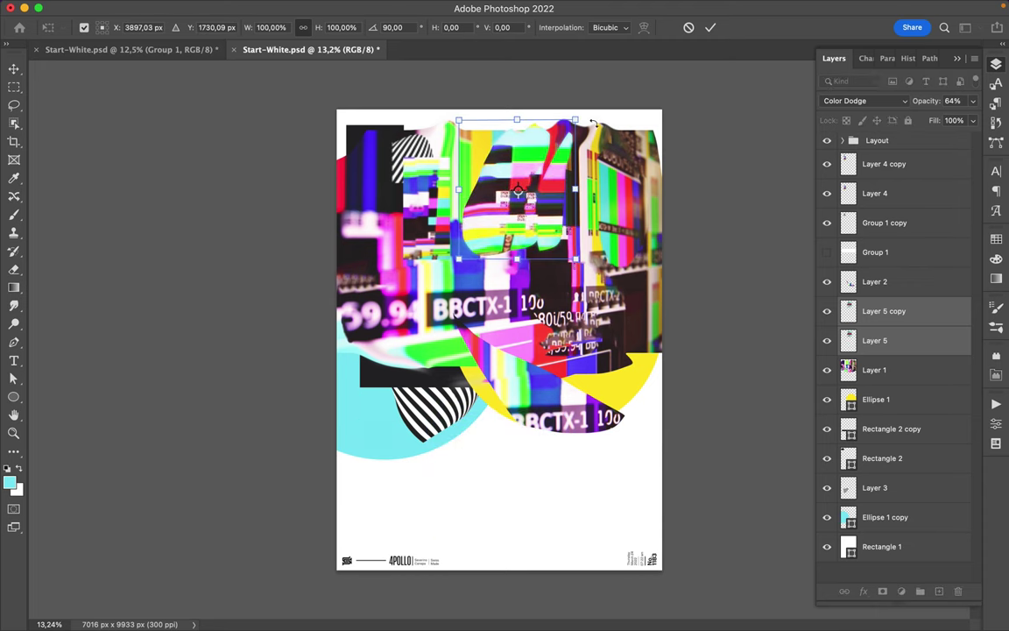
pyautogui.moveTo(593, 123); pyautogui.dragTo(490, 188)
pyautogui.press('Return')
pyautogui.moveTo(504, 237)
pyautogui.mouseDown()
pyautogui.moveTo(454, 248)
pyautogui.moveTo(419, 224)
pyautogui.mouseUp()
# - Draw a black circle in the upper middle and move its layer lower in the stack
pyautogui.press('u')
pyautogui.moveTo(449, 257); pyautogui.dragTo(492, 210)
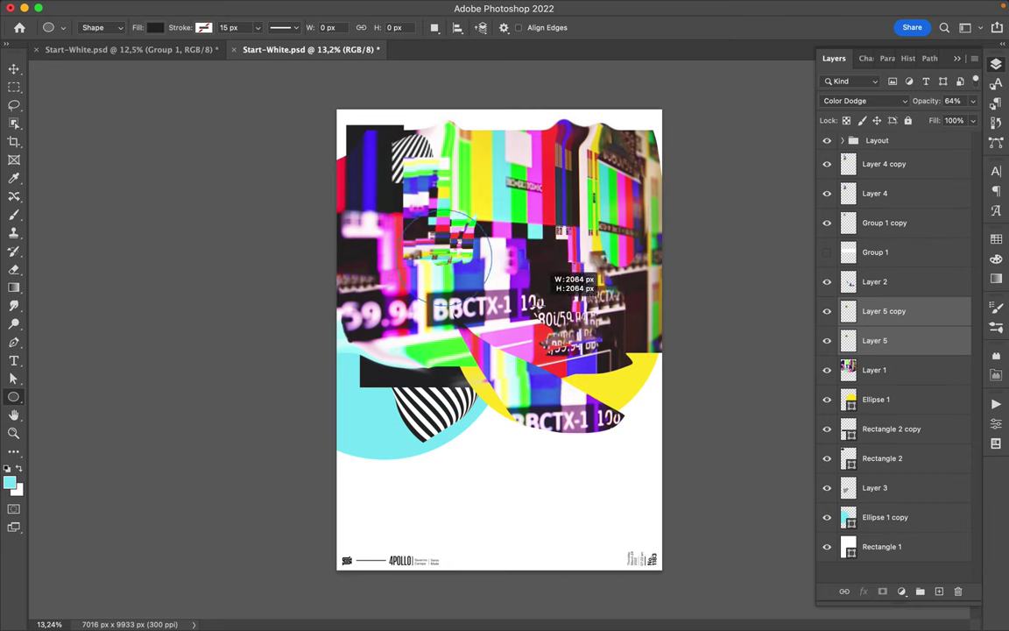
pyautogui.press('v')
pyautogui.moveTo(935, 311)
pyautogui.mouseDown()
pyautogui.moveTo(931, 432)
pyautogui.moveTo(924, 390)
pyautogui.mouseUp()
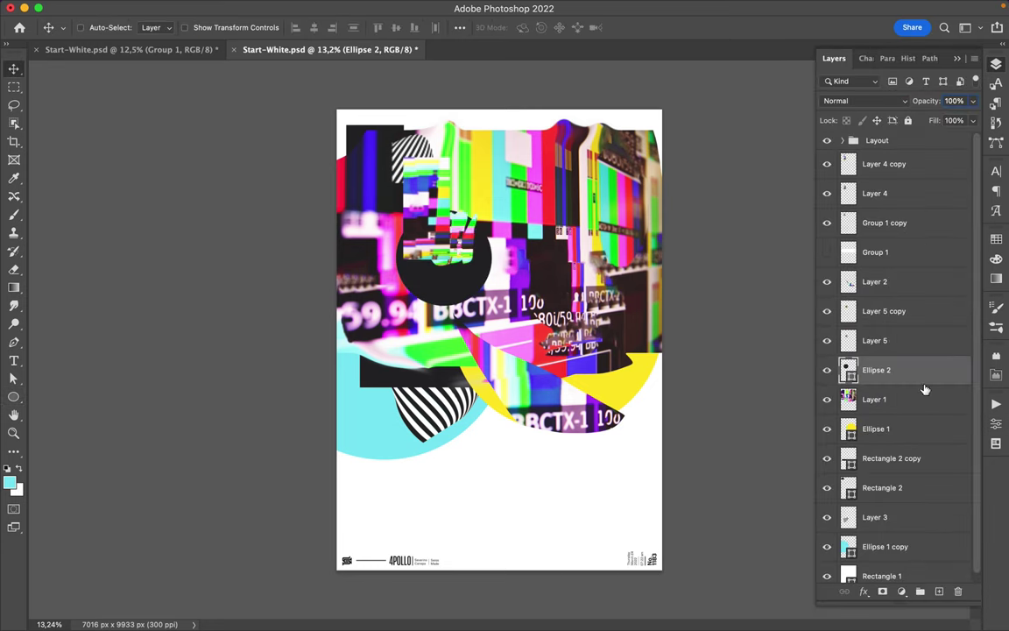
# - Rasterize the black circle, copy a lassoed slice to Layer 6, and move it down-right
pyautogui.press('l')
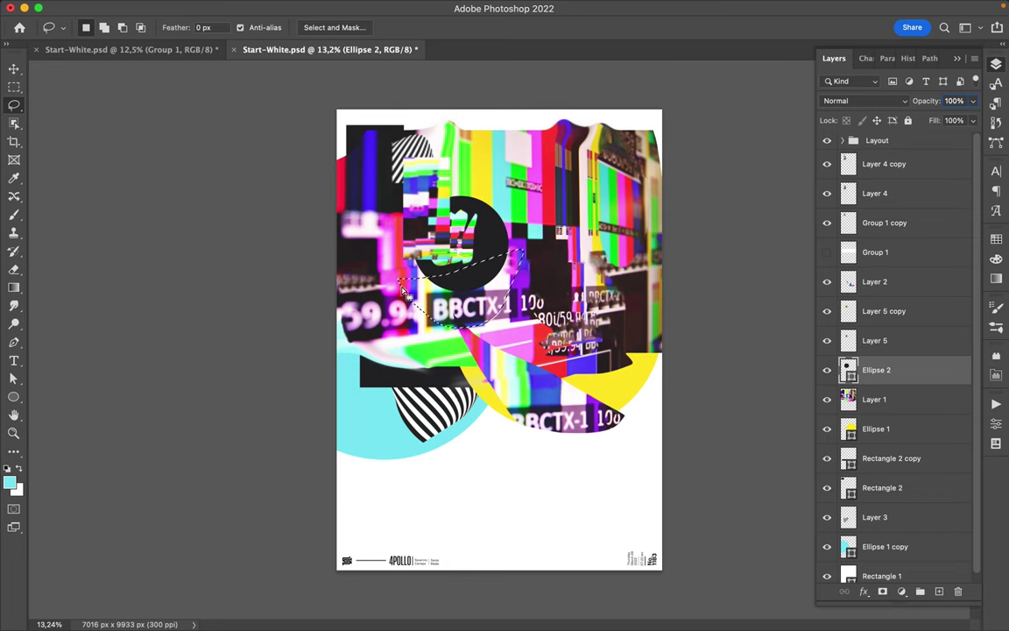
pyautogui.rightClick(920, 370)
pyautogui.click(827, 457)
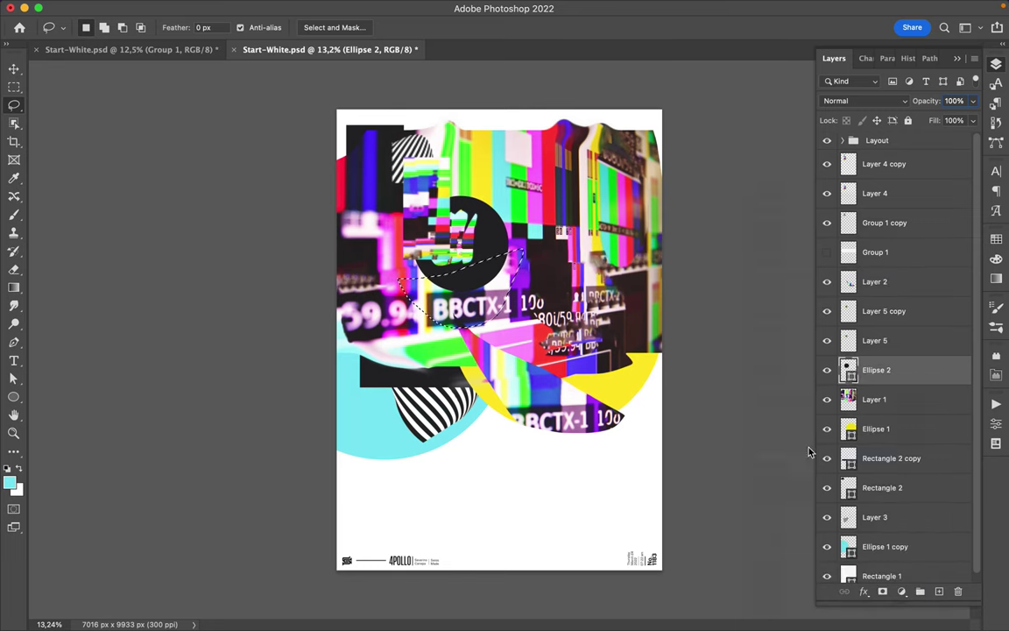
pyautogui.hotkey('ctrl', 'j')
pyautogui.press('v')
pyautogui.moveTo(478, 298); pyautogui.dragTo(603, 369)
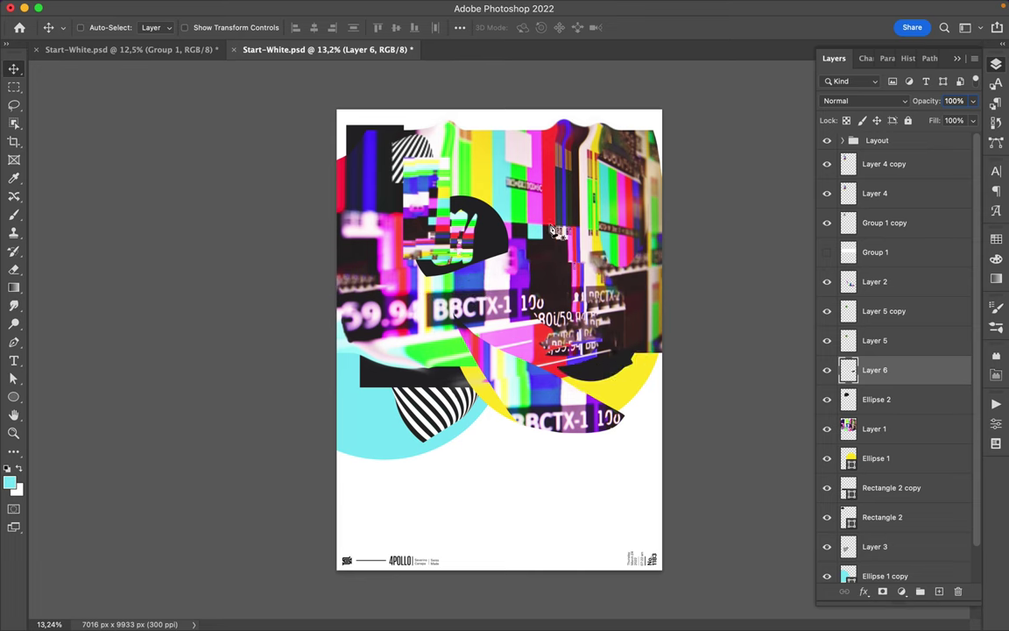
pyautogui.press('p')
pyautogui.click(479, 124)
# - Draw the top shard and a long black triangular shard pointing down, raising Shape 3 in the stack
pyautogui.click(541, 120)
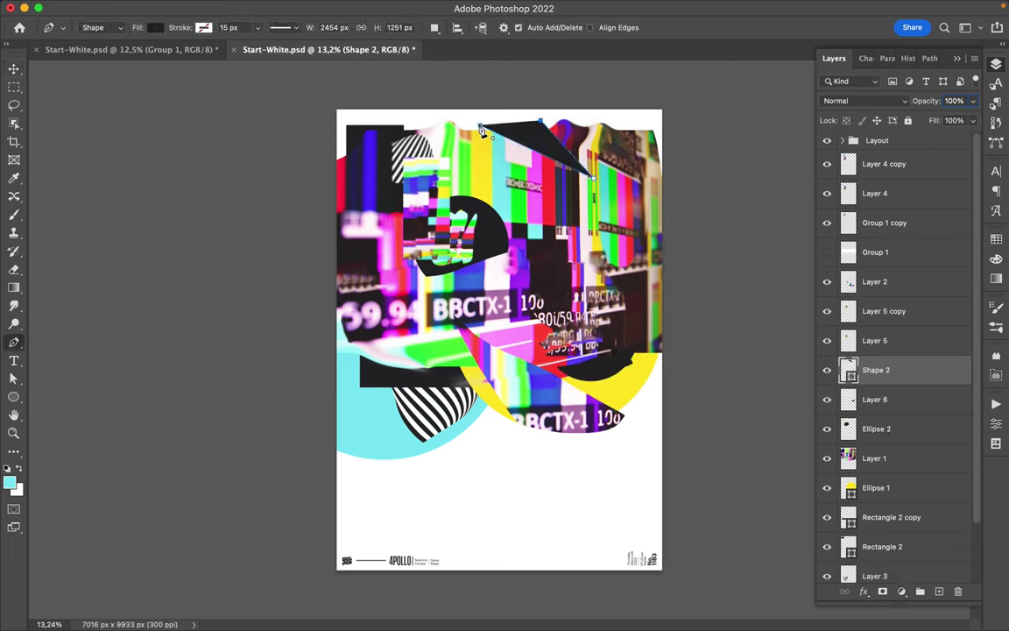
pyautogui.click(512, 418)
pyautogui.click(414, 513)
pyautogui.click(444, 524)
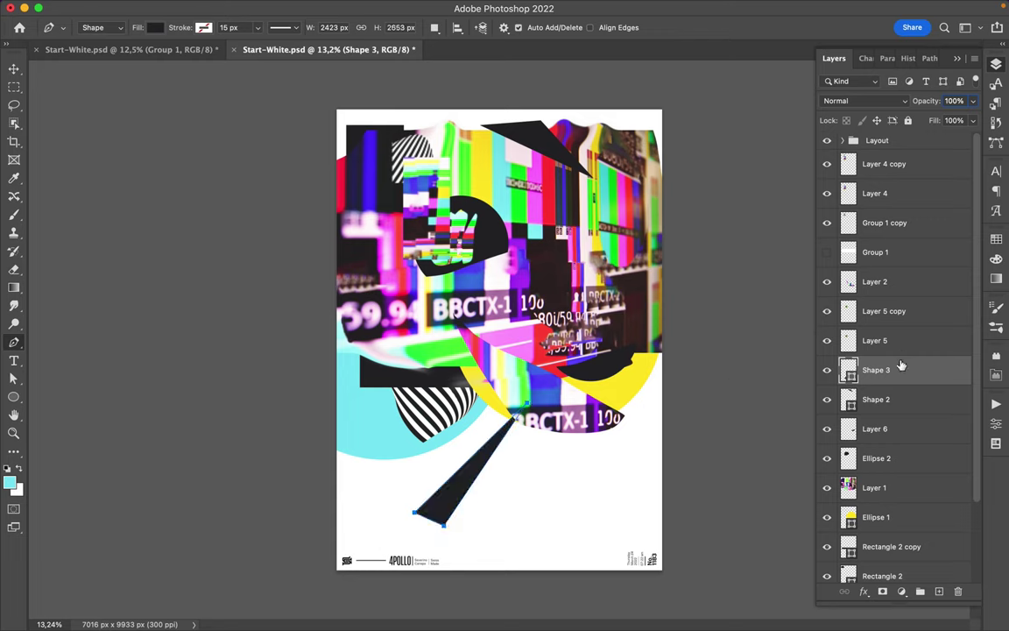
pyautogui.moveTo(900, 363); pyautogui.dragTo(900, 180)
pyautogui.press('v')
pyautogui.moveTo(495, 474); pyautogui.dragTo(507, 480)
# - Draw a thin vertical rectangle at the right edge and fill it cyan
pyautogui.press('u')
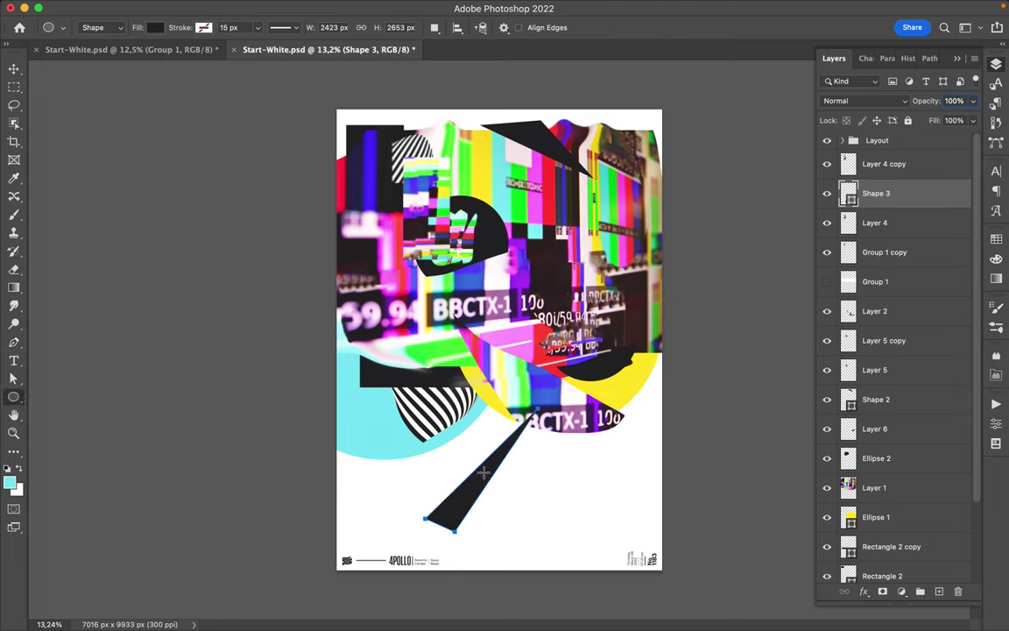
pyautogui.hotkey('shift', 'u')
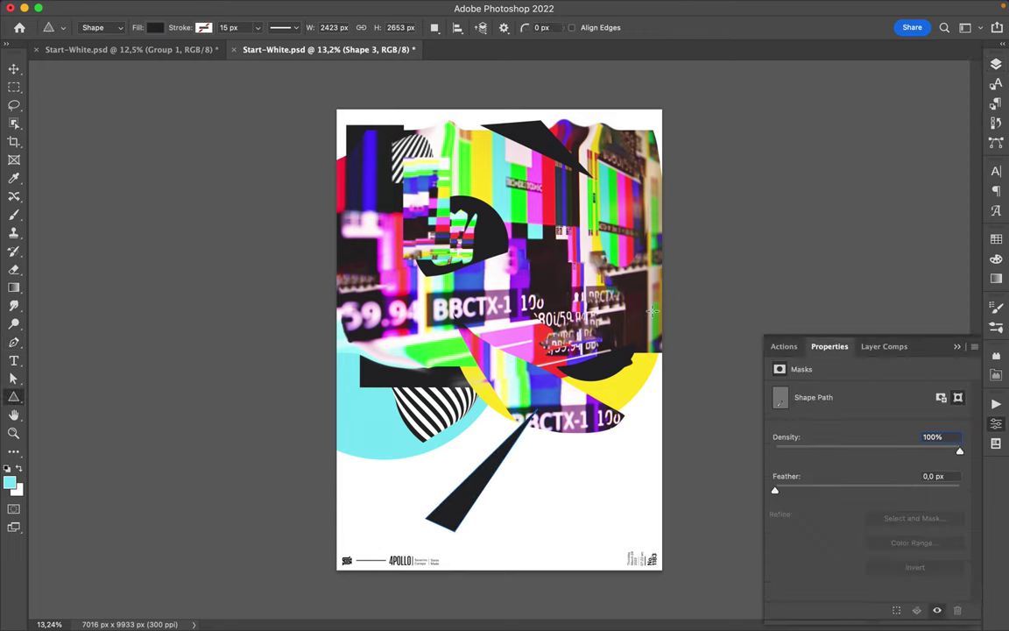
pyautogui.hotkey('shift', 'u')
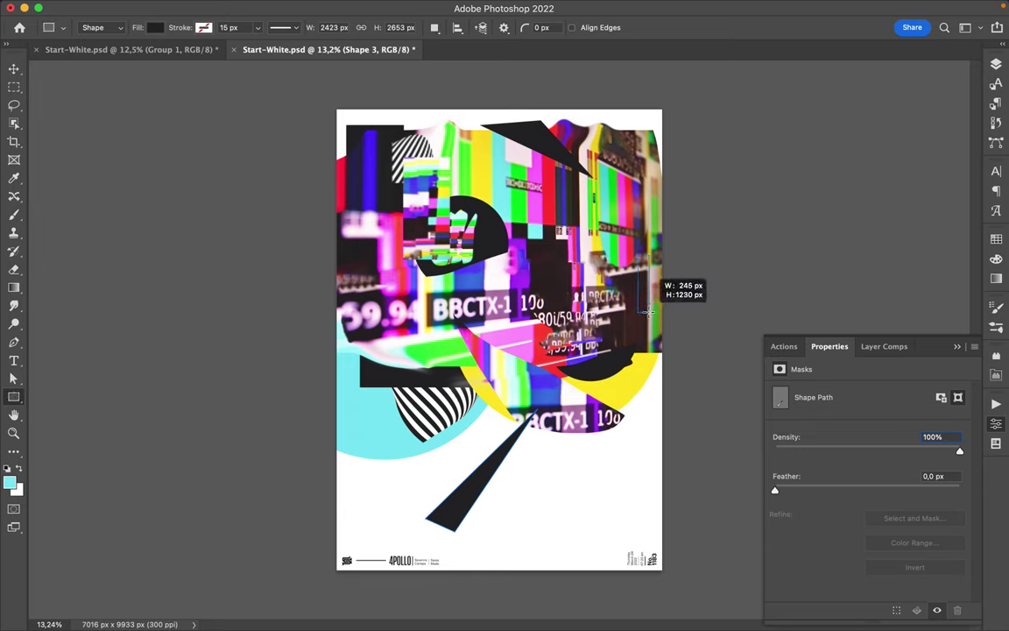
pyautogui.moveTo(637, 254); pyautogui.dragTo(648, 311)
pyautogui.press('a')
pyautogui.click(208, 28)
pyautogui.click(124, 103)
# - Draw a small square, fill it red, and move it partly off the poster's left edge
pyautogui.press('v')
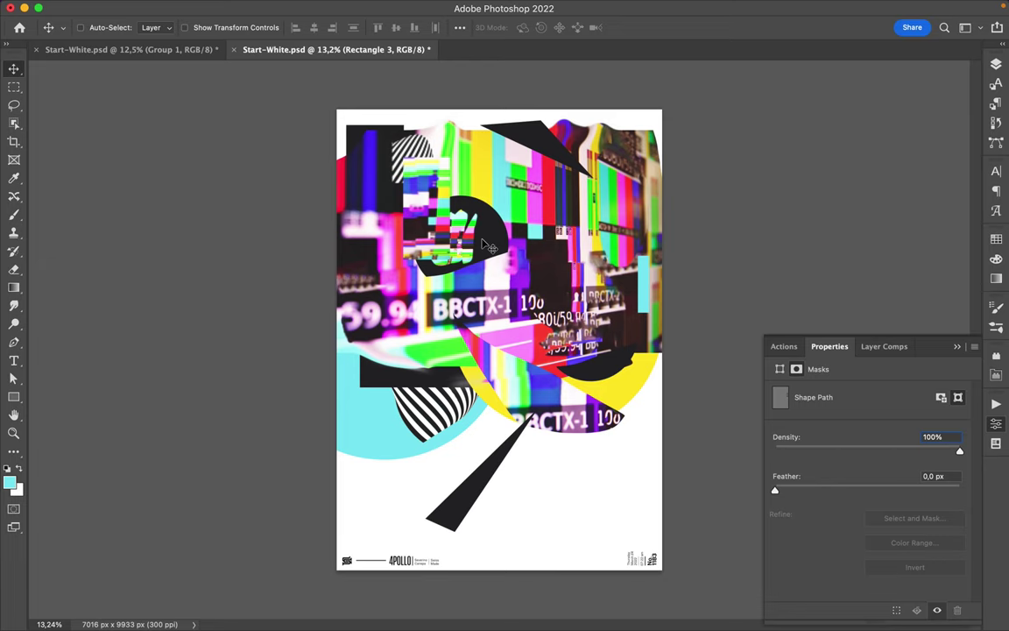
pyautogui.press('u')
pyautogui.moveTo(337, 212); pyautogui.dragTo(378, 259)
pyautogui.press('a')
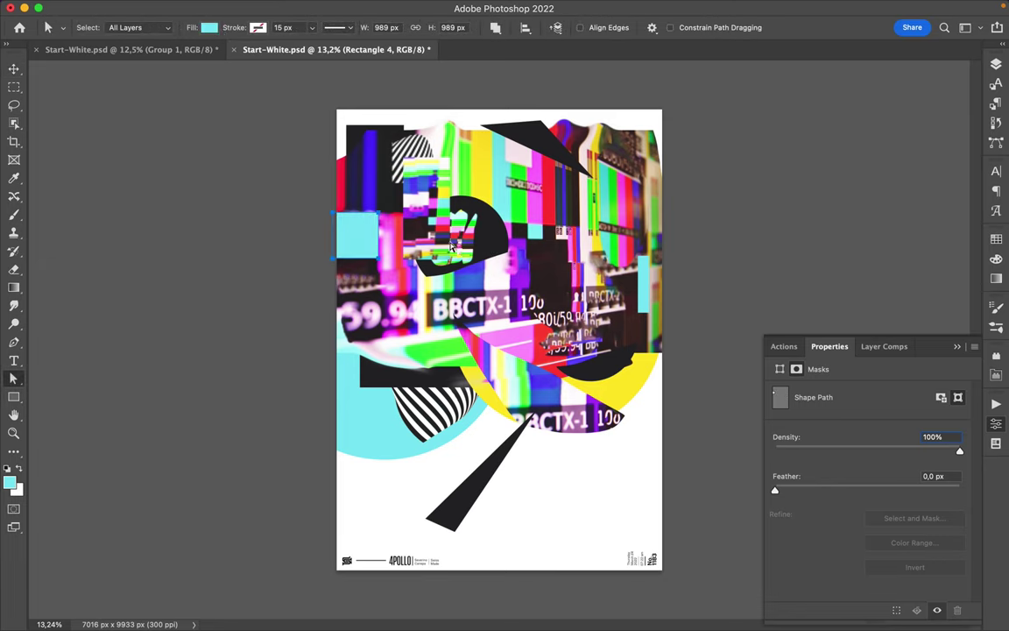
pyautogui.press('i')
pyautogui.press('a')
pyautogui.click(214, 34)
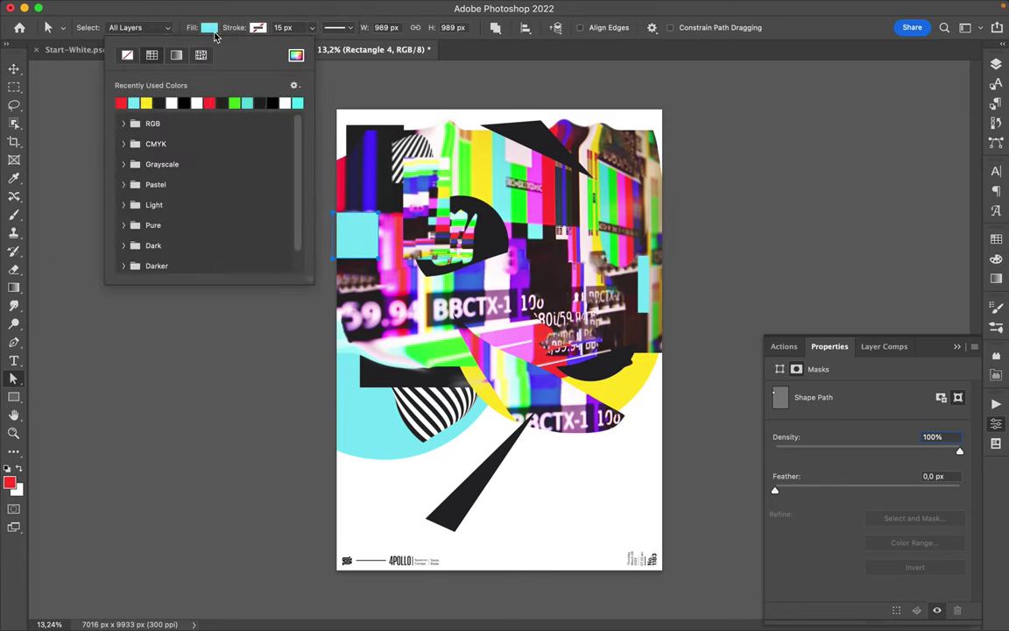
pyautogui.click(131, 102)
pyautogui.press('v')
pyautogui.moveTo(383, 272); pyautogui.dragTo(367, 289)
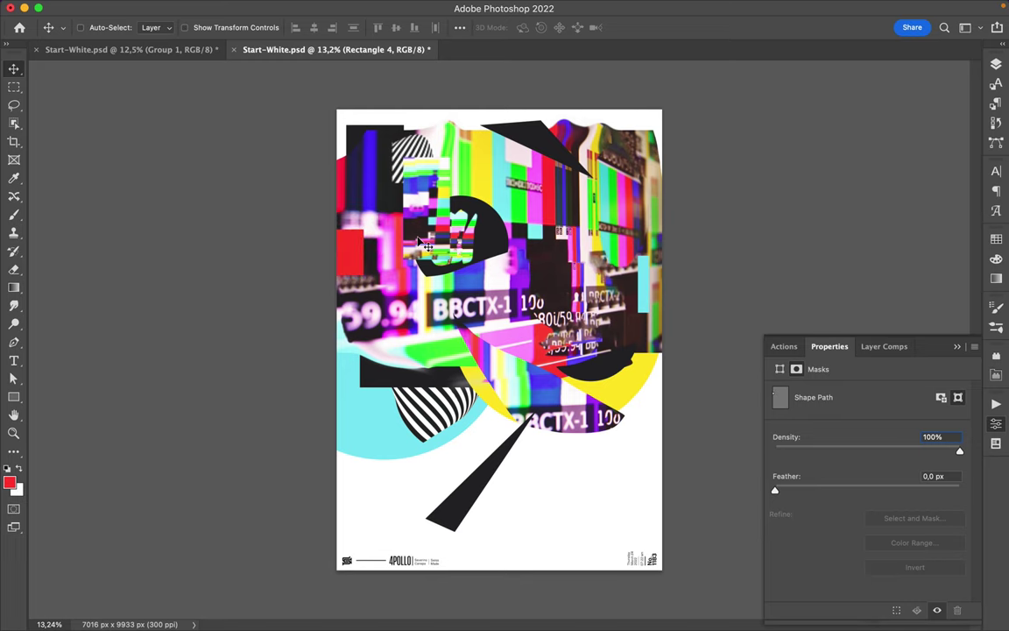
# - Show the Layers panel and duplicate the Group 1 stripe band
pyautogui.click(997, 65)
pyautogui.scroll(-3, 878, 348)
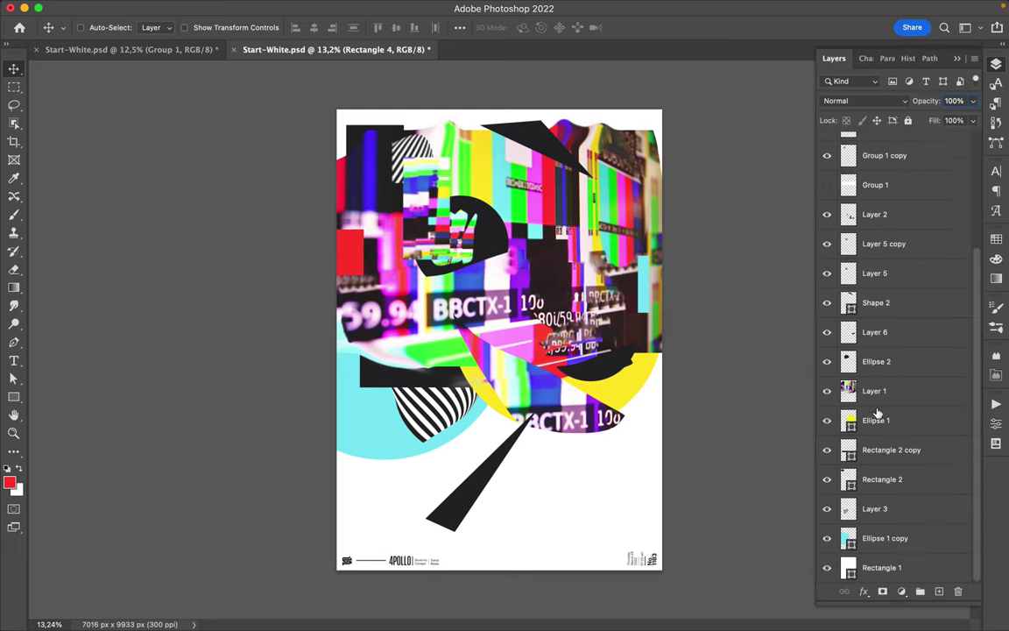
pyautogui.scroll(3, 878, 413)
pyautogui.click(881, 340)
pyautogui.hotkey('ctrl', 'j')
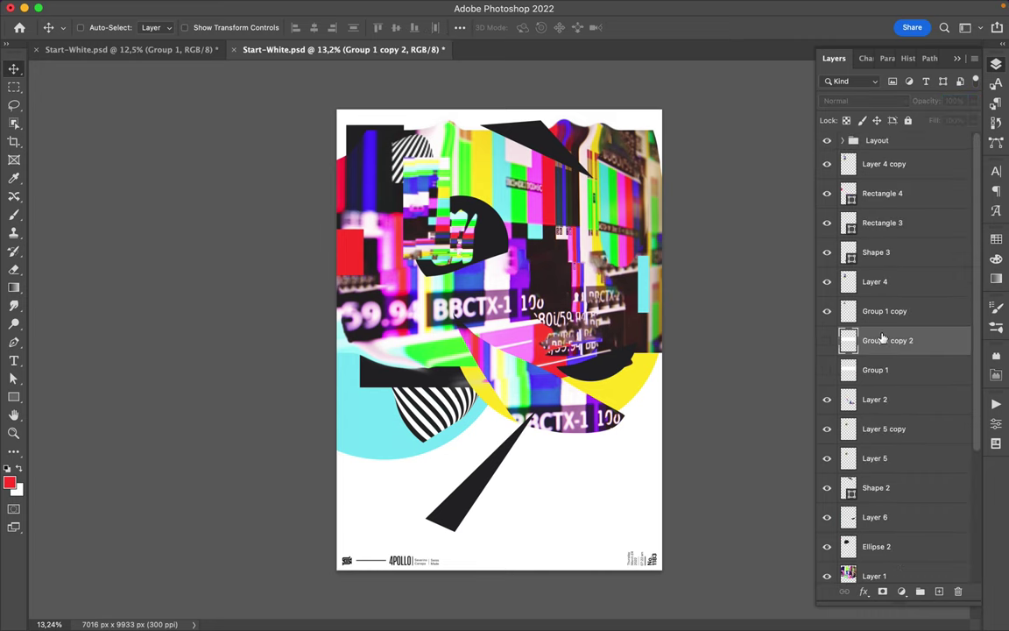
# - Make the duplicated stripe group visible and warp it into a wave
pyautogui.click(827, 340)
pyautogui.hotkey('ctrl', 't')
pyautogui.rightClick(598, 328)
pyautogui.click(614, 385)
pyautogui.moveTo(676, 263); pyautogui.dragTo(709, 199)
pyautogui.moveTo(525, 298); pyautogui.dragTo(429, 324)
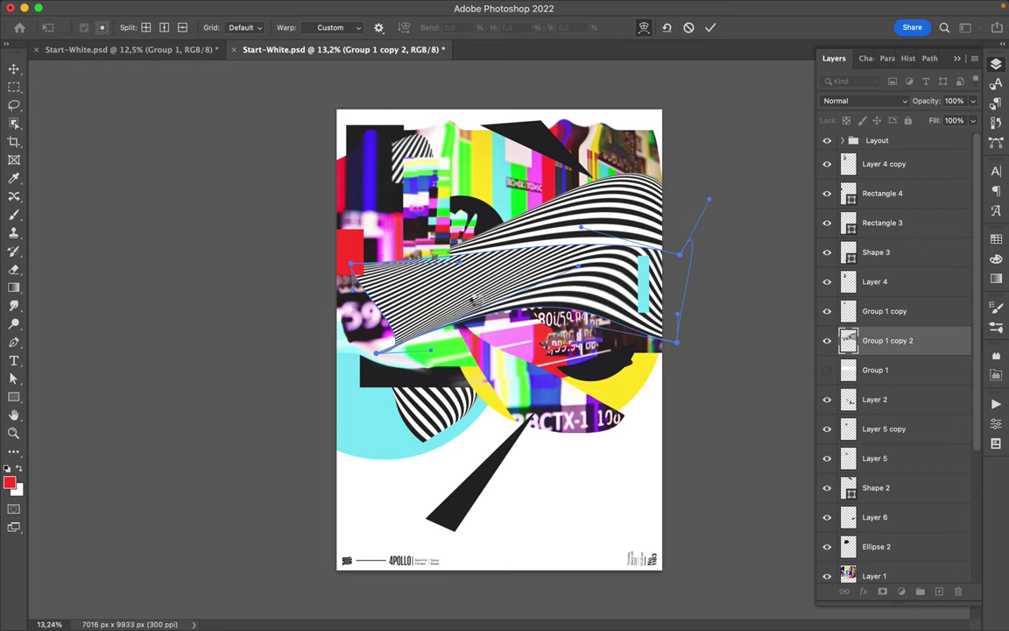
pyautogui.press('Return')
# - Copy a rectangular piece of the wavy stripes to Layer 7, hide the group, and move it upper-left
pyautogui.press('m')
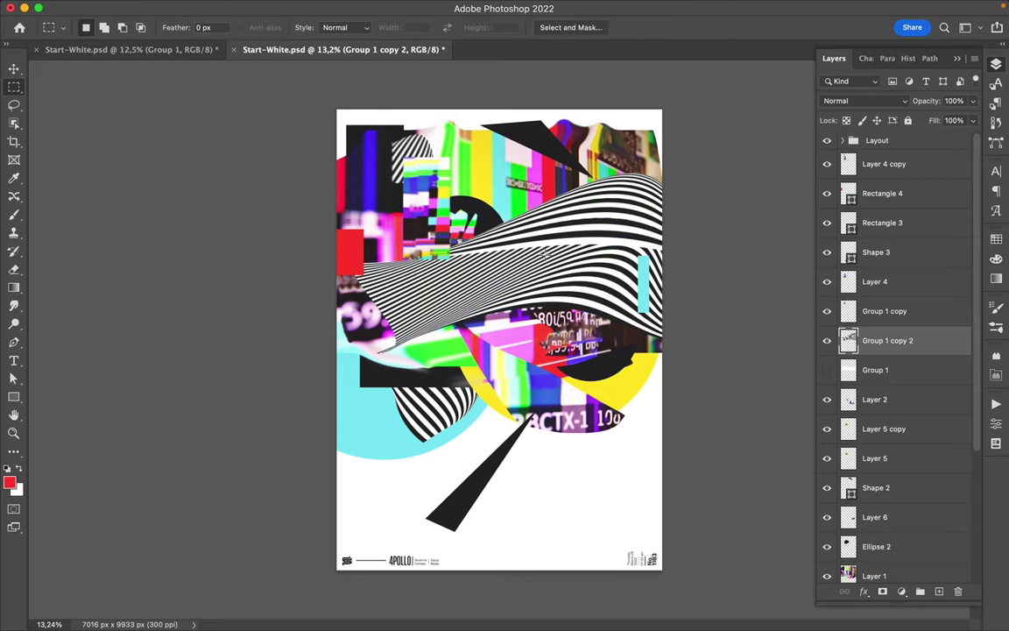
pyautogui.moveTo(592, 167); pyautogui.dragTo(536, 312)
pyautogui.hotkey('ctrl', 'j')
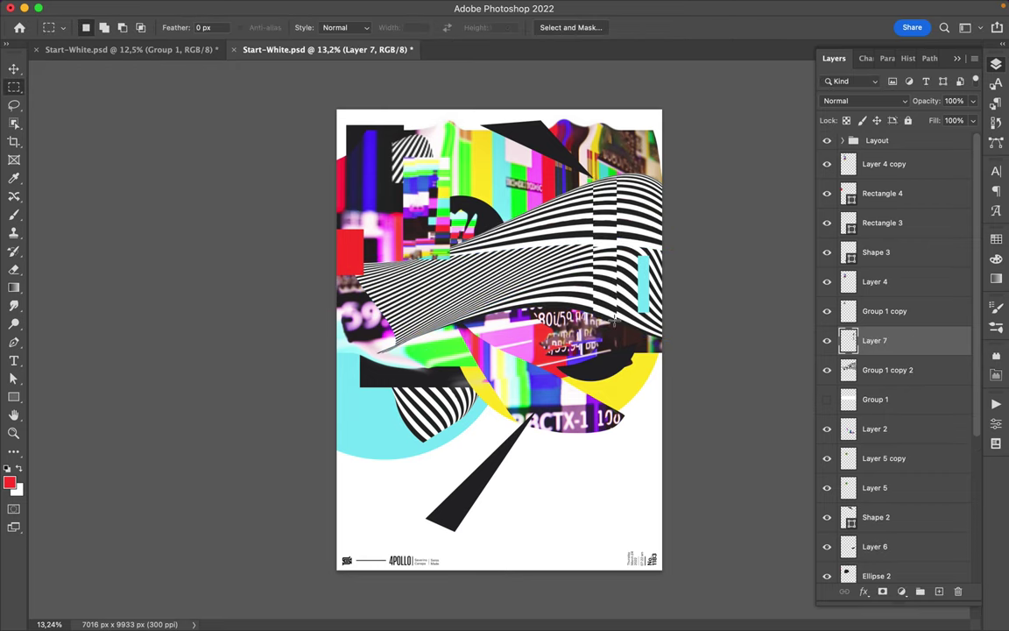
pyautogui.press('v')
pyautogui.click(827, 370)
pyautogui.moveTo(478, 239)
pyautogui.mouseDown()
pyautogui.moveTo(356, 239)
pyautogui.moveTo(399, 238)
pyautogui.mouseUp()
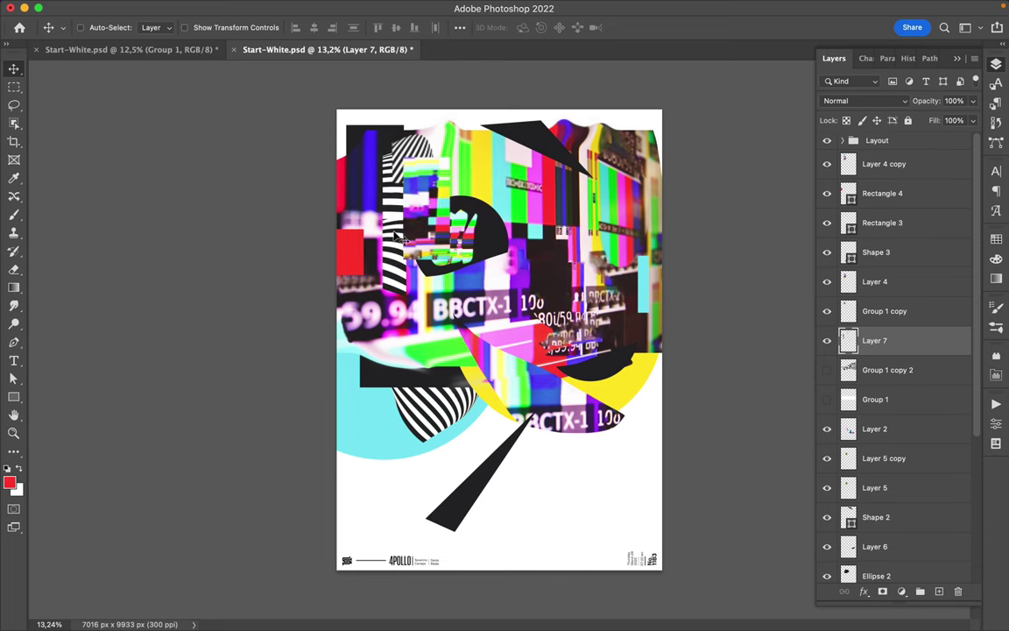
pyautogui.keyDown('shift'); pyautogui.click(451, 206); pyautogui.keyUp('shift')
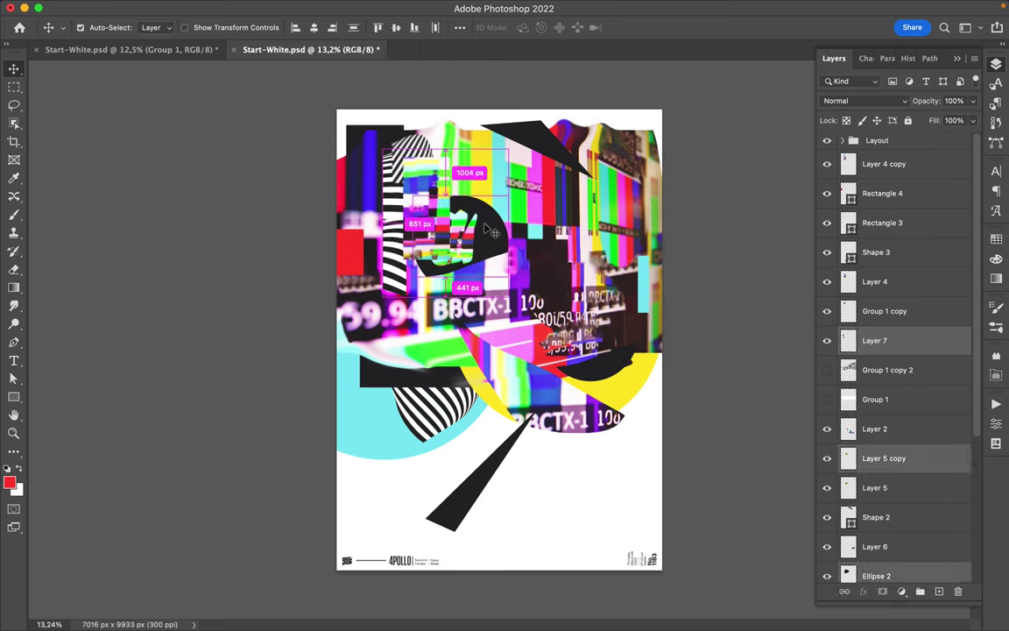
# - Scale up the striped Layer 7 piece with Layer 5 copy and move them up and left
pyautogui.hotkey('ctrl', 't')
pyautogui.moveTo(508, 297); pyautogui.dragTo(613, 346)
pyautogui.press('Return')
pyautogui.moveTo(517, 329)
pyautogui.mouseDown()
pyautogui.moveTo(477, 276)
pyautogui.moveTo(455, 217)
pyautogui.mouseUp()
pyautogui.hotkey('ctrl', 't')
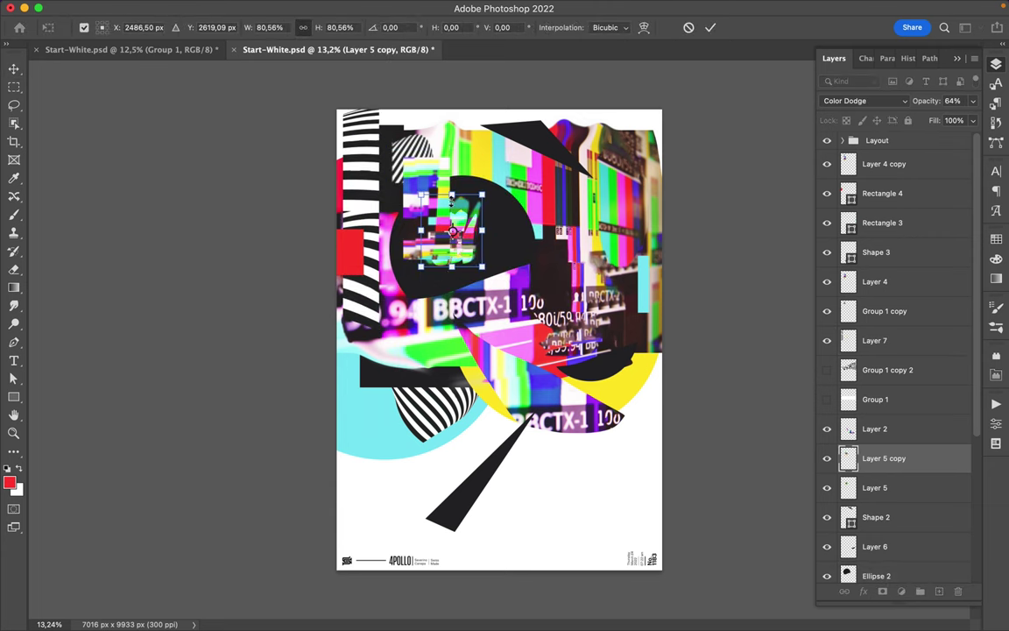
pyautogui.press('Return')
# - Move both Layer 5 fragments lower and restack them above Shape 3
pyautogui.keyDown('shift'); pyautogui.click(895, 489); pyautogui.keyUp('shift')
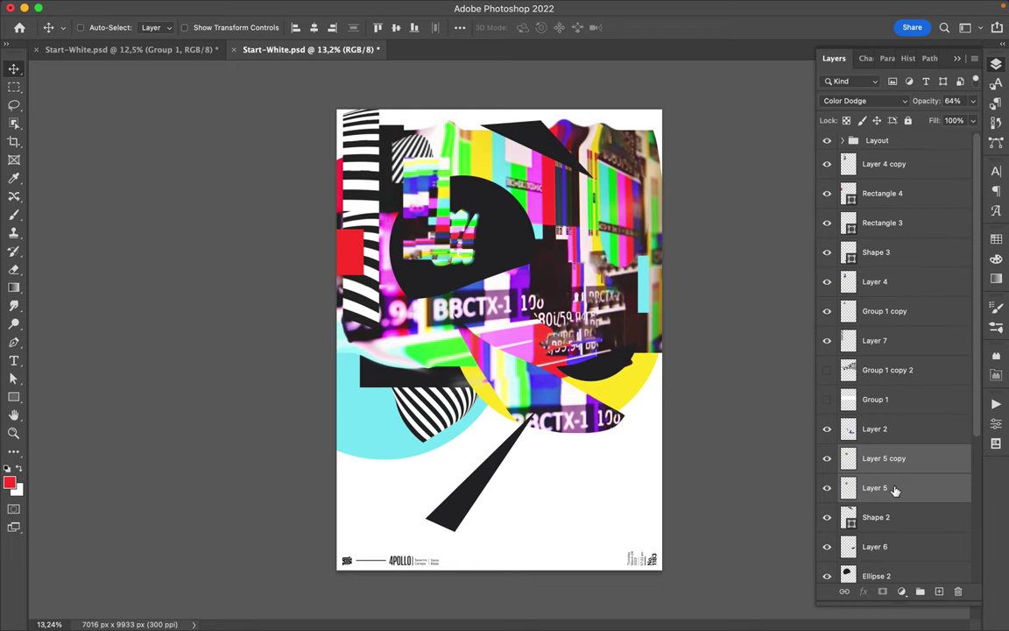
pyautogui.hotkey('ctrl', 't')
pyautogui.moveTo(455, 219)
pyautogui.mouseDown()
pyautogui.moveTo(412, 254)
pyautogui.moveTo(480, 304)
pyautogui.mouseUp()
pyautogui.press('Return')
pyautogui.moveTo(884, 458); pyautogui.dragTo(903, 238)
# - Enlarge the black Ellipse 2 circle shape
pyautogui.keyDown('ctrl'); pyautogui.click(461, 220); pyautogui.keyUp('ctrl')
pyautogui.hotkey('ctrl', 't')
pyautogui.moveTo(538, 175)
pyautogui.mouseDown()
pyautogui.moveTo(582, 158)
pyautogui.moveTo(443, 248)
pyautogui.mouseUp()
pyautogui.press('Return')
pyautogui.hotkey('ctrl', 'shift', 'alt', 'e')
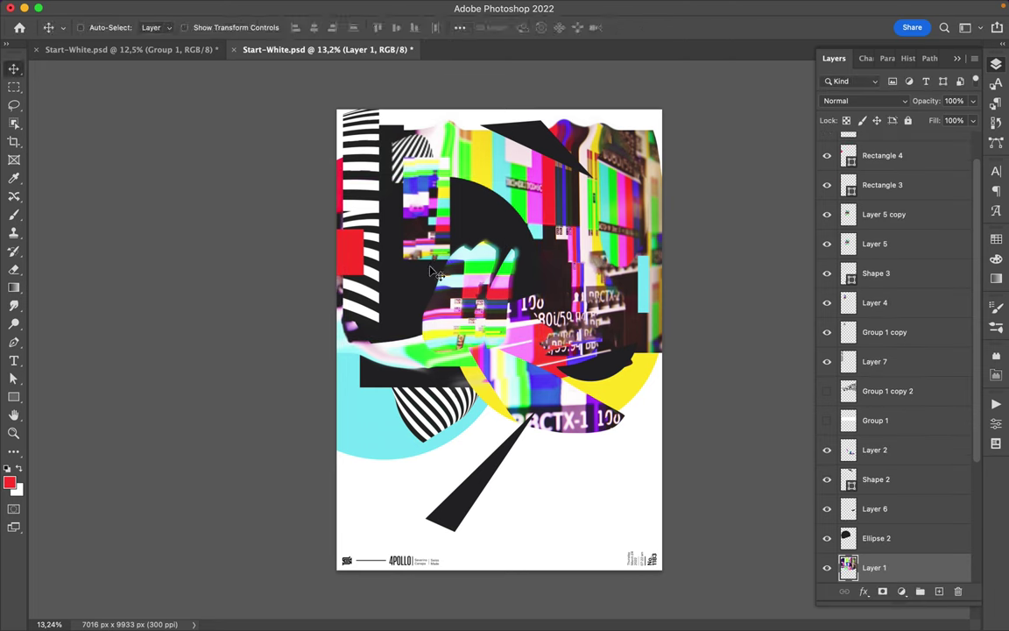
# - Copy a rectangular piece of the TV photo to Layer 8 and move it to the bottom right
pyautogui.press('m')
pyautogui.moveTo(360, 257); pyautogui.dragTo(534, 377)
pyautogui.hotkey('ctrl', 'j')
pyautogui.press('v')
pyautogui.moveTo(425, 339); pyautogui.dragTo(547, 556)
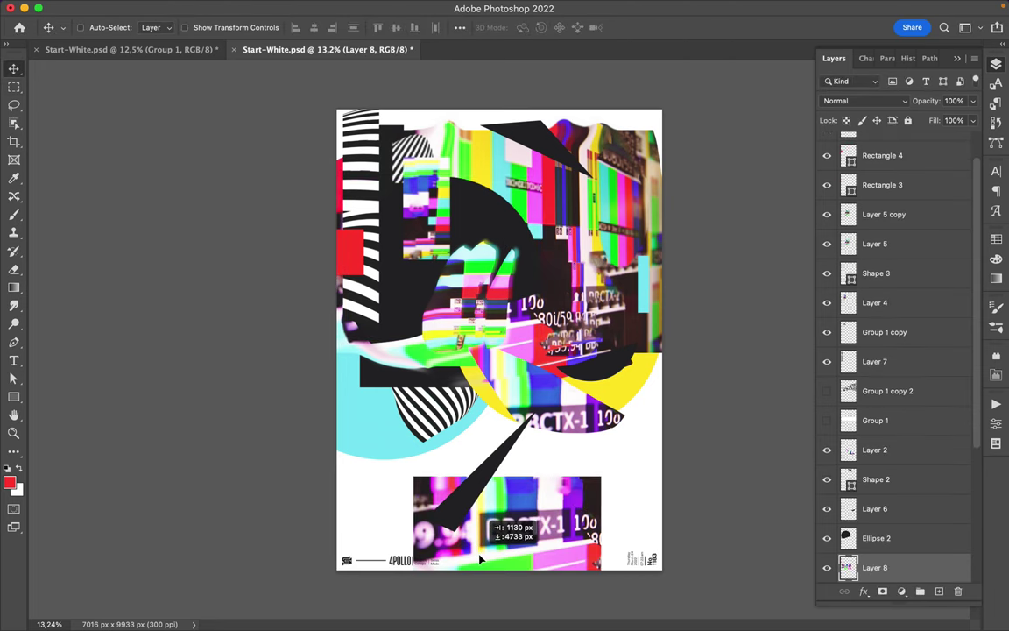
# - Shift and reshape the Shape 3 triangle, save, and move striped Layer 7 down the left edge
pyautogui.moveTo(450, 519); pyautogui.dragTo(467, 476)
pyautogui.hotkey('ctrl', 's')
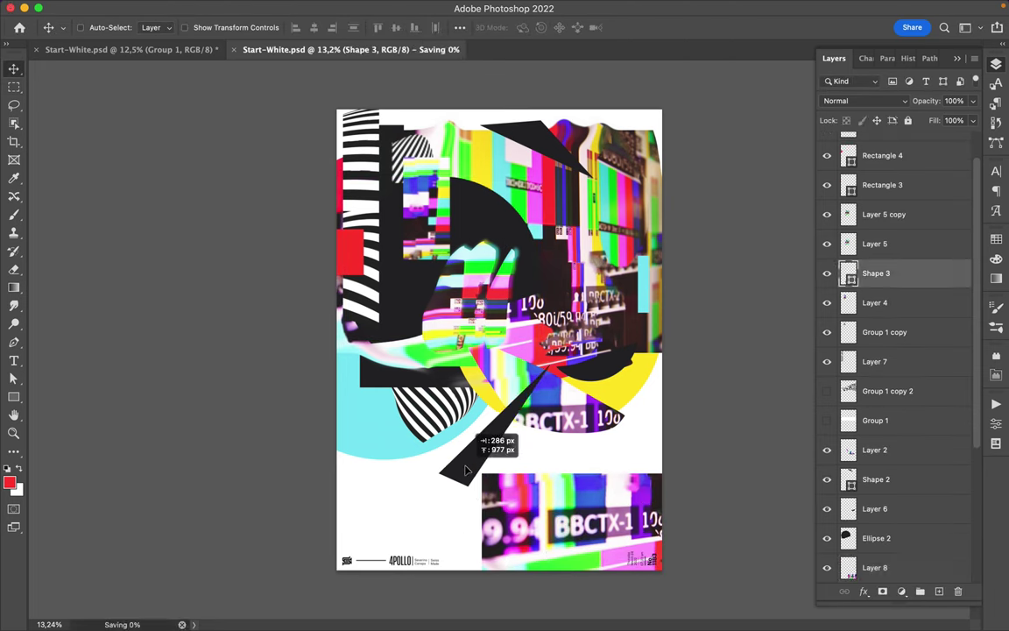
pyautogui.press('a')
pyautogui.click(460, 477)
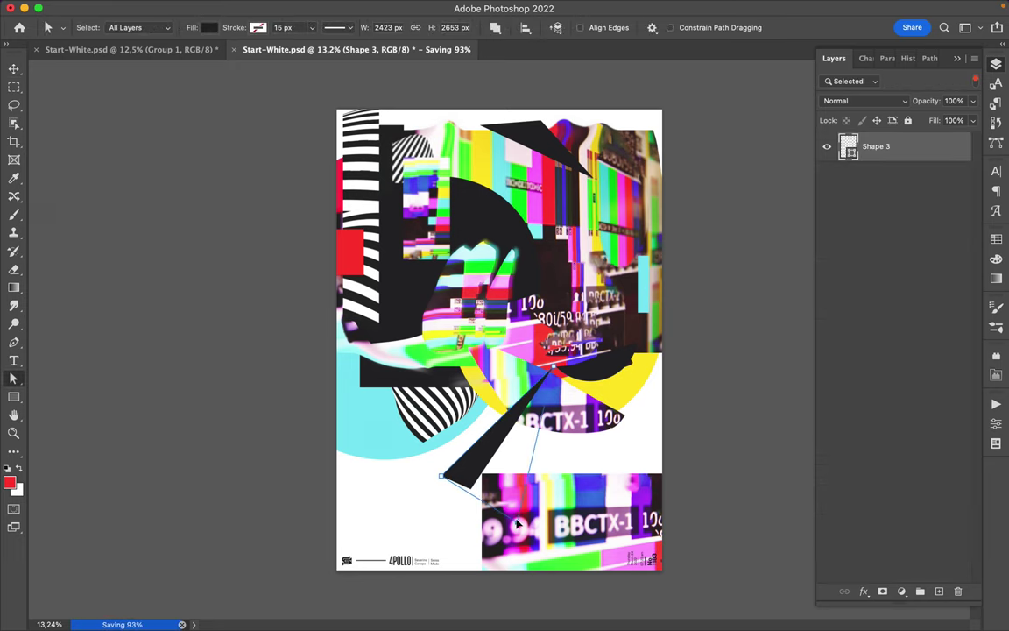
pyautogui.press('v')
pyautogui.keyDown('ctrl'); pyautogui.click(384, 298); pyautogui.keyUp('ctrl')
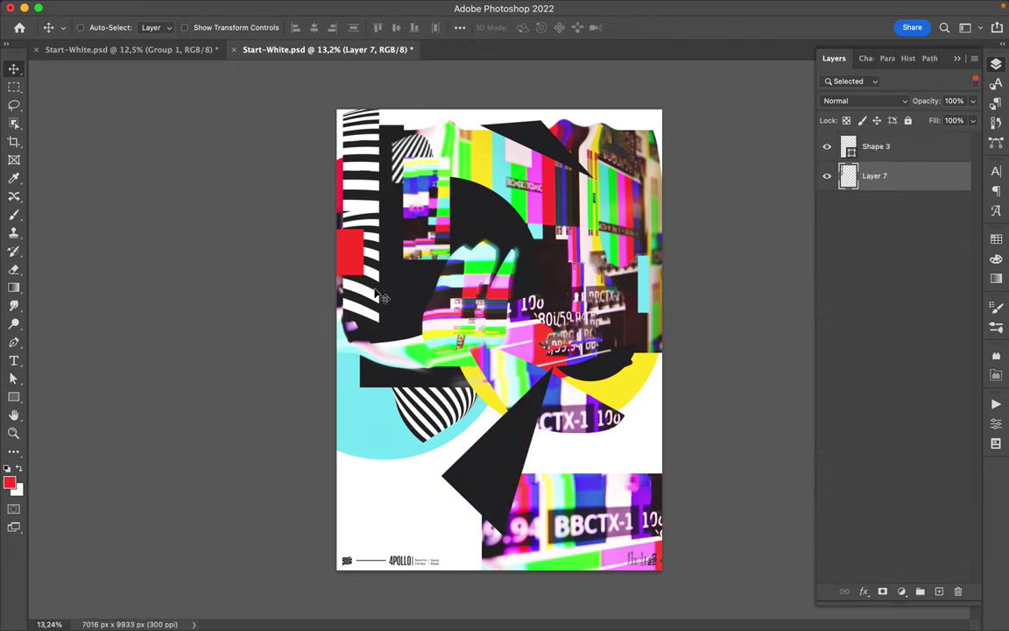
pyautogui.moveTo(384, 298); pyautogui.dragTo(335, 534)
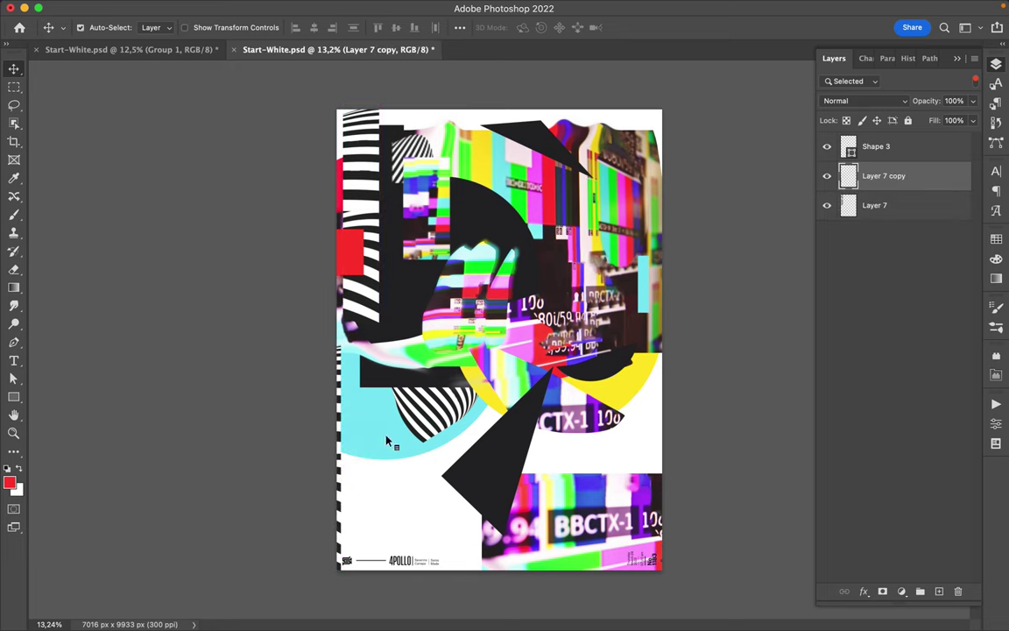
# - Alt-drag a copy of the cyan Ellipse 1, raise it above Group 1 copy 2, and shrink it
pyautogui.keyDown('alt'); pyautogui.moveTo(389, 441); pyautogui.dragTo(578, 114); pyautogui.keyUp('alt')
pyautogui.click(976, 81)
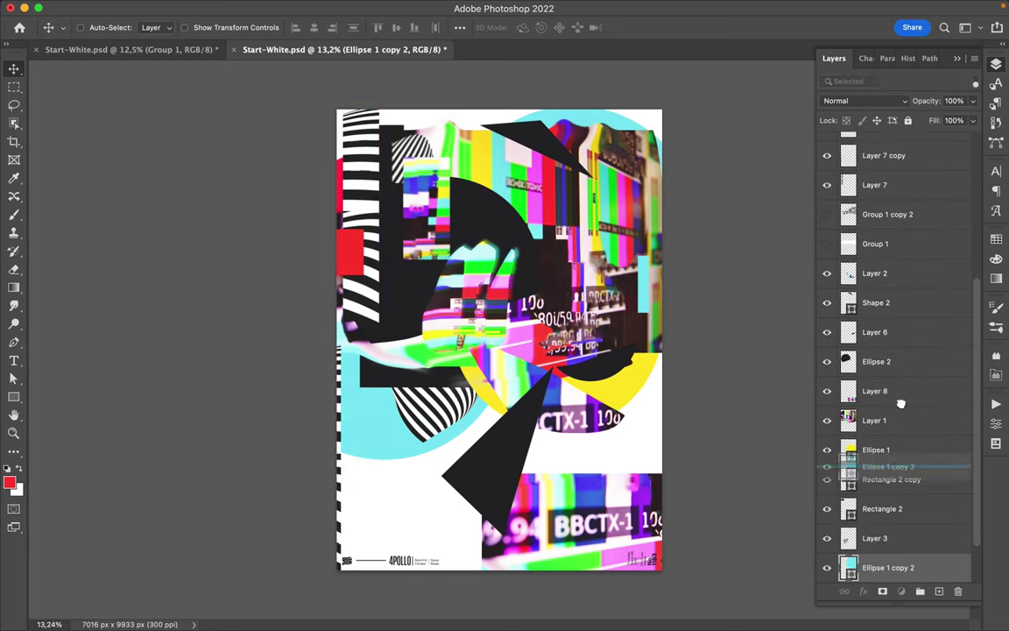
pyautogui.moveTo(900, 561); pyautogui.dragTo(885, 201)
pyautogui.press('super+t')
pyautogui.moveTo(699, 101); pyautogui.dragTo(613, 263)
pyautogui.press('Return')
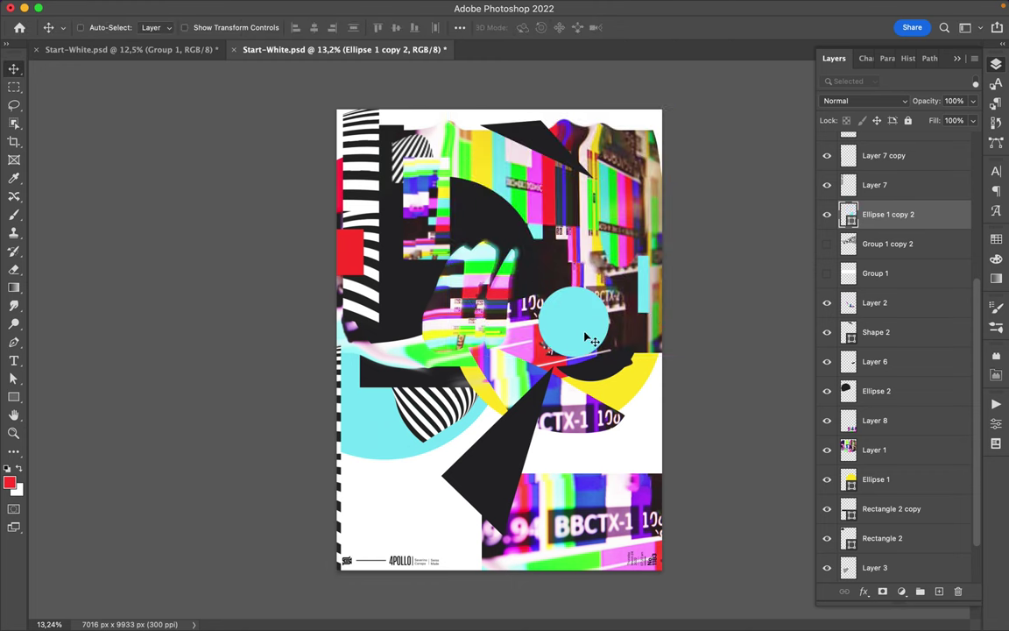
pyautogui.moveTo(589, 329); pyautogui.dragTo(597, 226)
# - Reposition and slightly shrink the cyan circle copy at the upper right, then save
pyautogui.rightClick(828, 201)
pyautogui.press('Escape')
pyautogui.press('l')
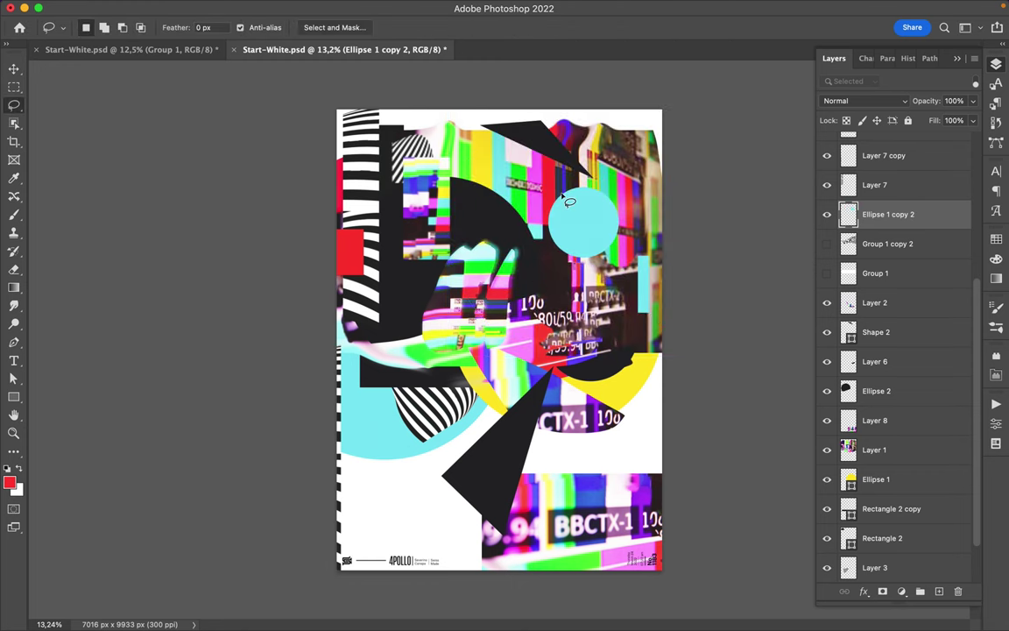
pyautogui.press('v')
pyautogui.moveTo(581, 215); pyautogui.dragTo(611, 197)
pyautogui.press('super+t')
pyautogui.moveTo(644, 236); pyautogui.dragTo(638, 229)
pyautogui.press('Return')
pyautogui.press('super+s')
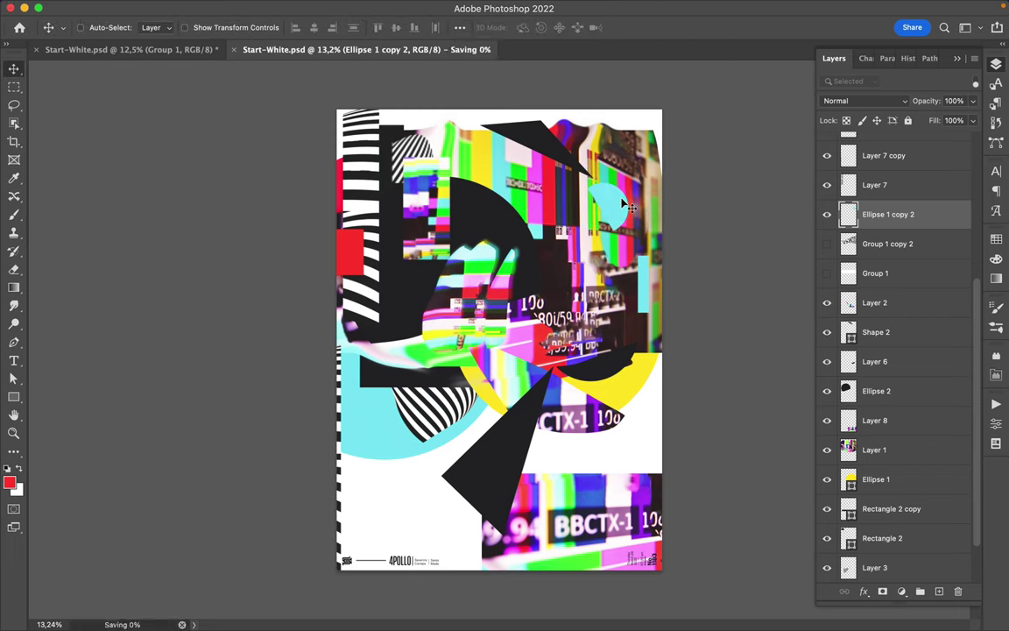
# - Scale down the Layer 1 TV photo from its top-right corner
pyautogui.click(564, 194)
pyautogui.press('super+t')
pyautogui.moveTo(658, 108); pyautogui.dragTo(640, 165)
pyautogui.press('Return')
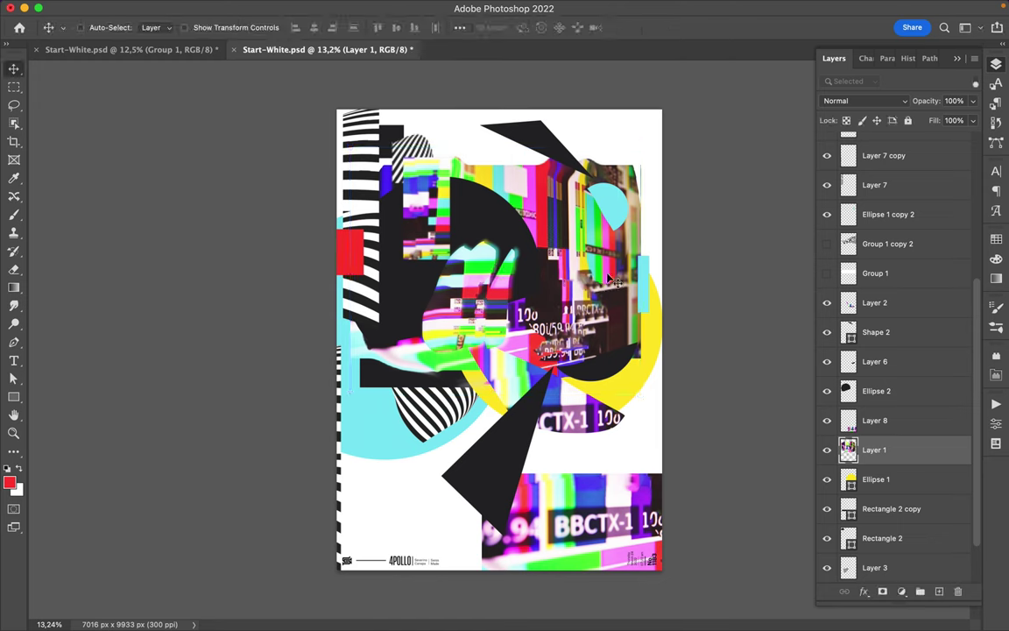
# - Nudge the Layer 1 photo up, move the Layer 8 block up and left, and save
pyautogui.moveTo(613, 281); pyautogui.dragTo(615, 267)
pyautogui.moveTo(499, 504); pyautogui.dragTo(461, 474)
pyautogui.press('super+s')
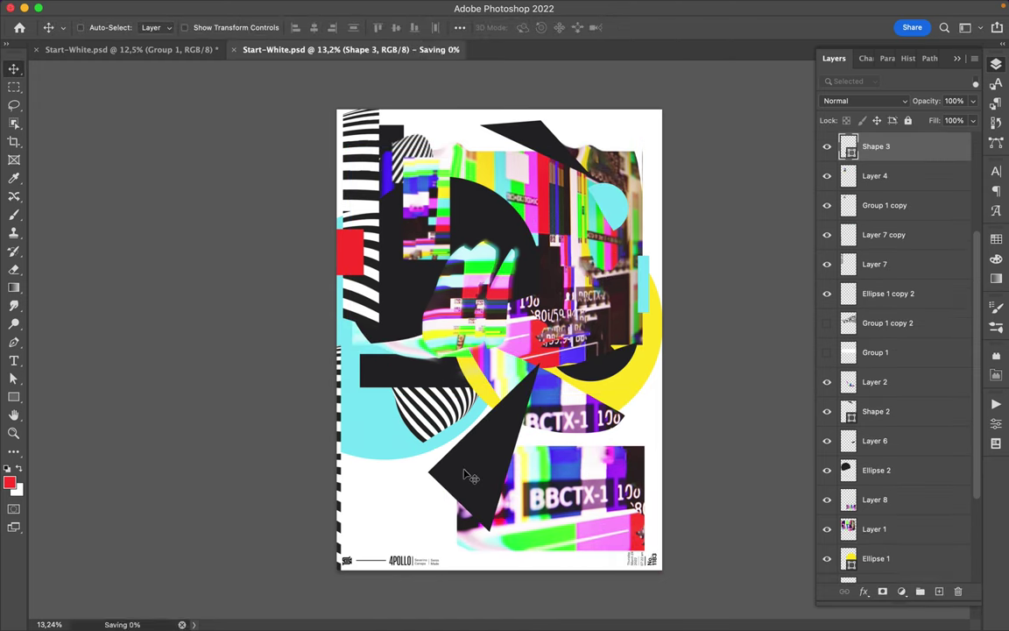